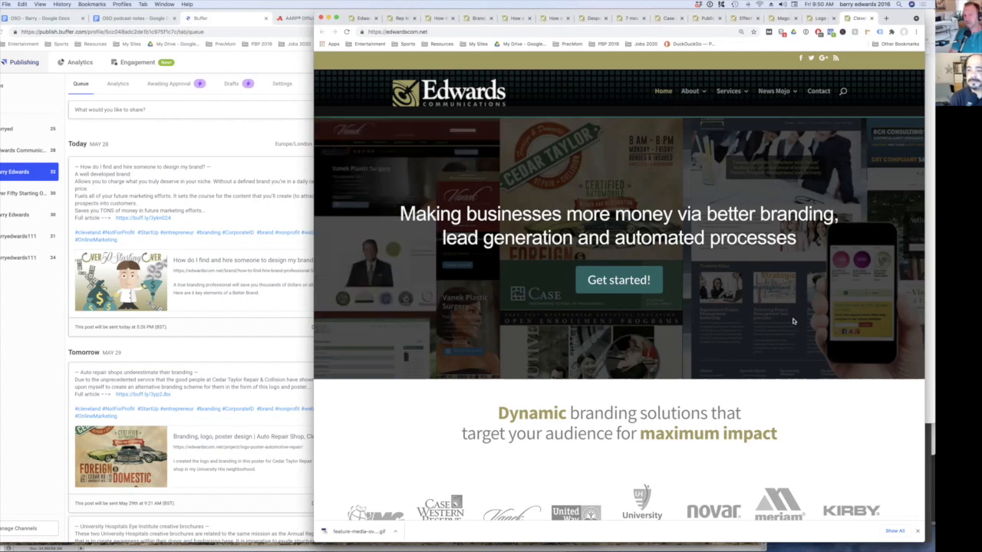
# Copy the full text of today's queued post "How do I find and hire someone to design my brand?" and save the post.
pyautogui.click(223, 361)
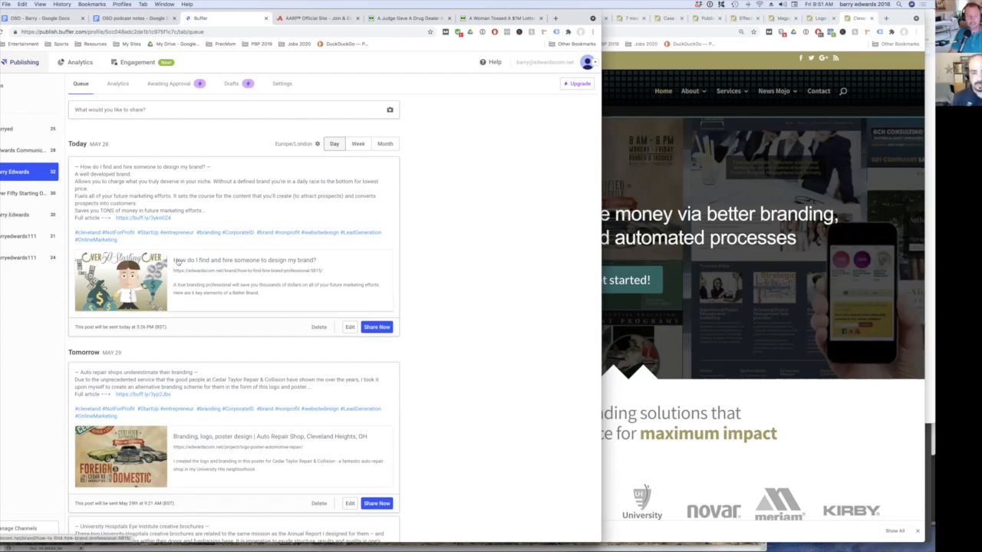
pyautogui.click(350, 328)
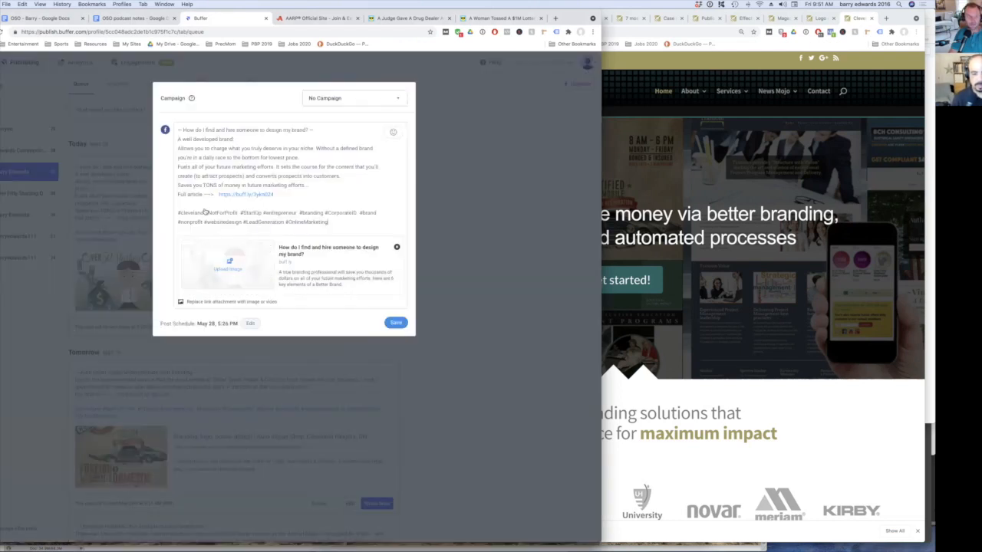
pyautogui.moveTo(335, 223); pyautogui.dragTo(174, 115)
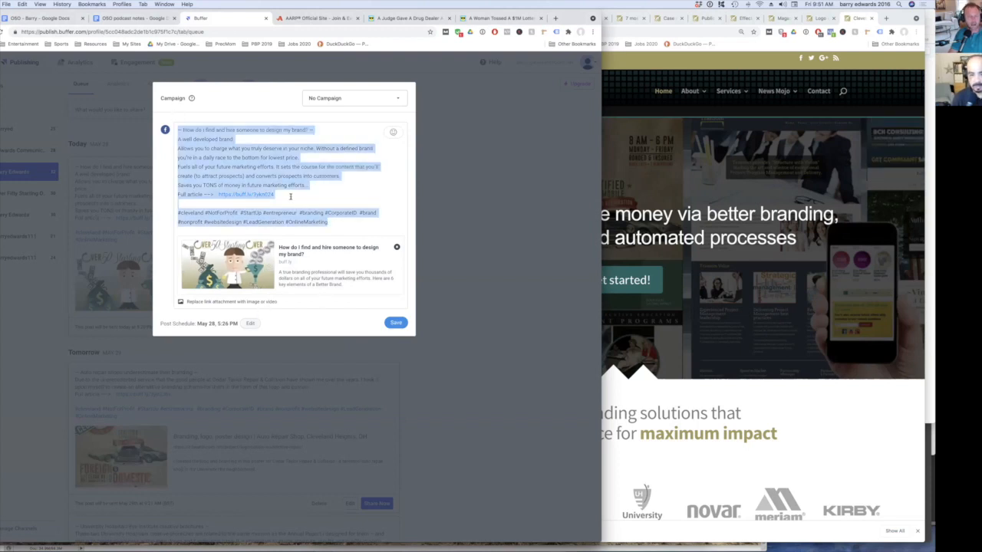
pyautogui.click(396, 322)
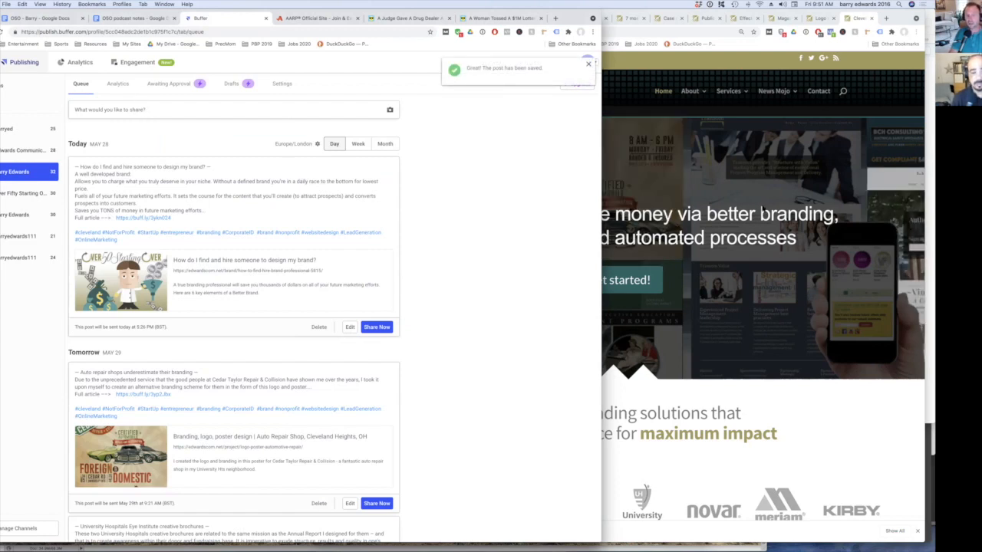
# Browse the Edwards Communications home page on the website and open the full list of case studies.
pyautogui.click(719, 29)
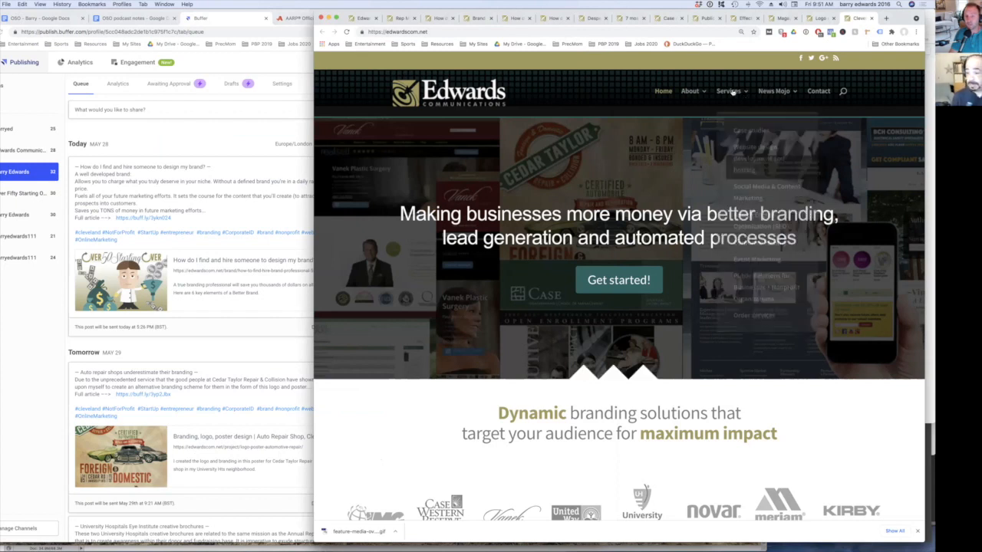
pyautogui.moveTo(774, 91)
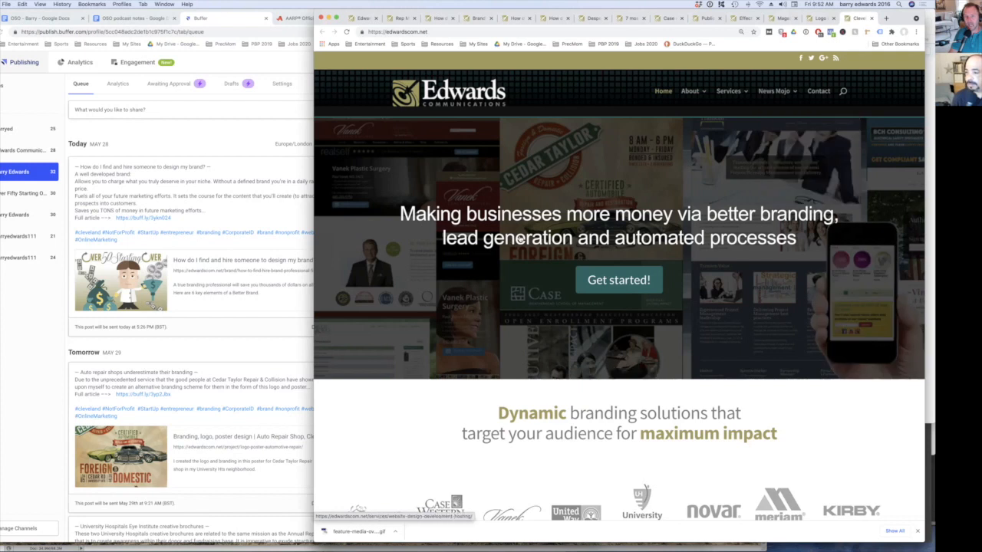
pyautogui.scroll(-7, 520, 238)
pyautogui.scroll(-5, 521, 238)
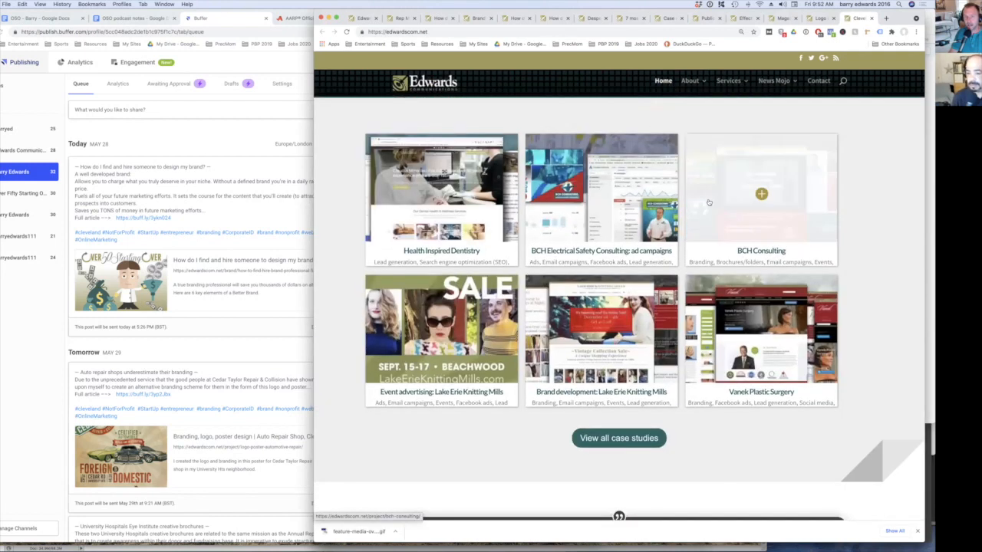
pyautogui.click(627, 439)
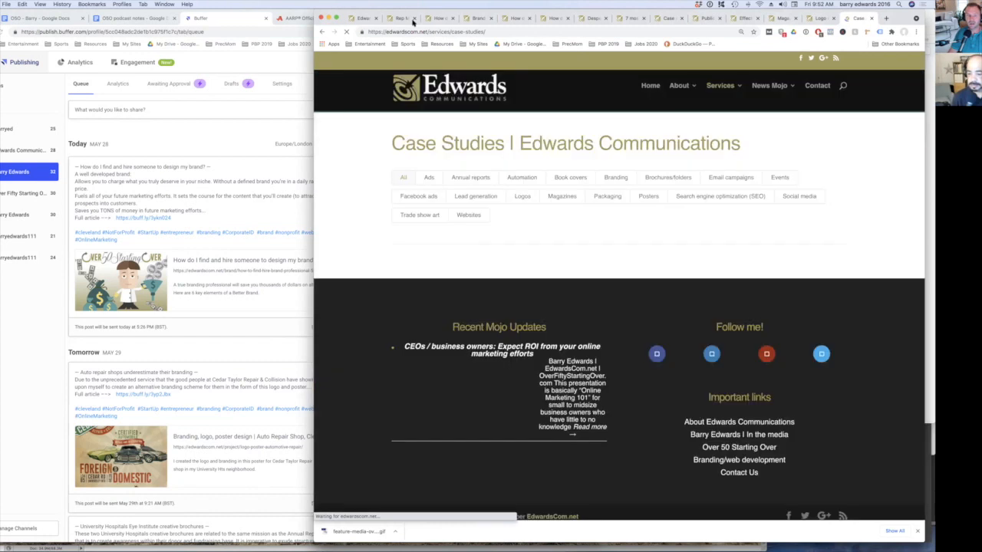
# Look through the open website pages on brand hiring, bad reviews, the Staas logo and the Torchlight magazine cover to find content to share.
pyautogui.click(431, 17)
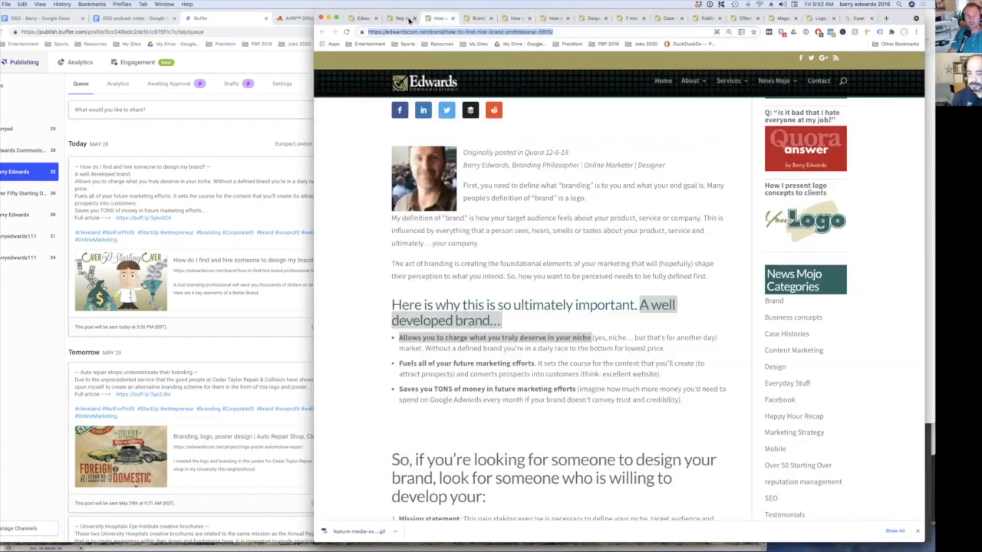
pyautogui.click(407, 18)
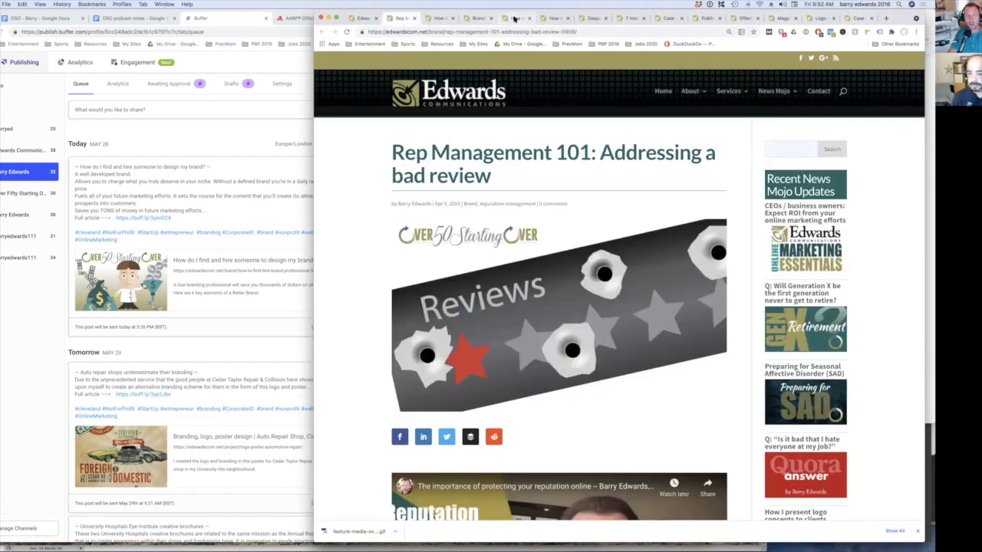
pyautogui.click(514, 18)
pyautogui.click(784, 19)
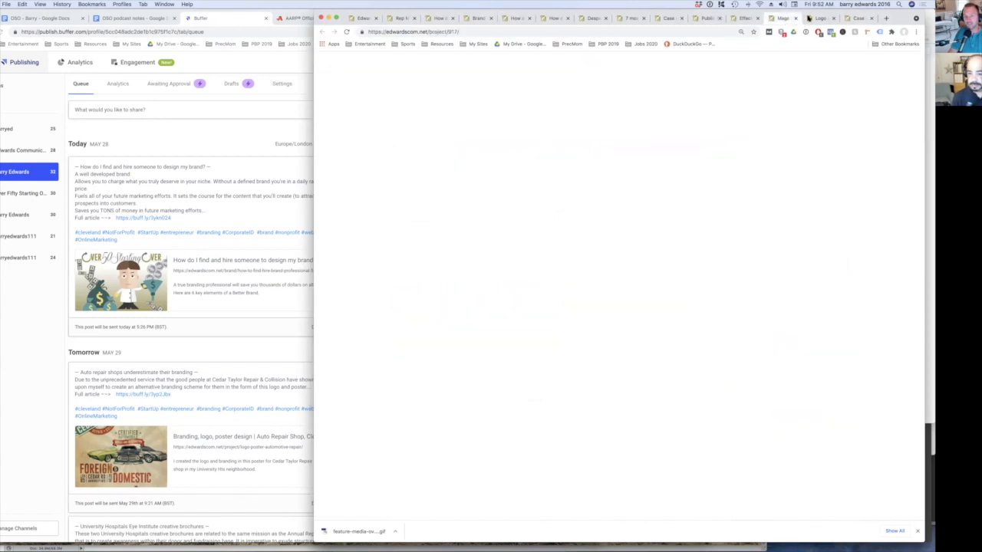
pyautogui.click(820, 16)
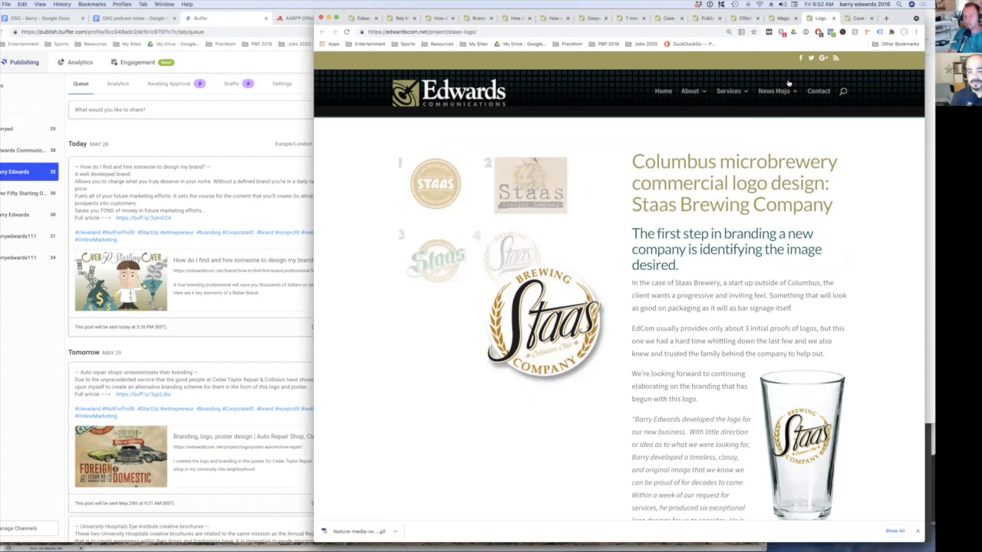
pyautogui.click(782, 19)
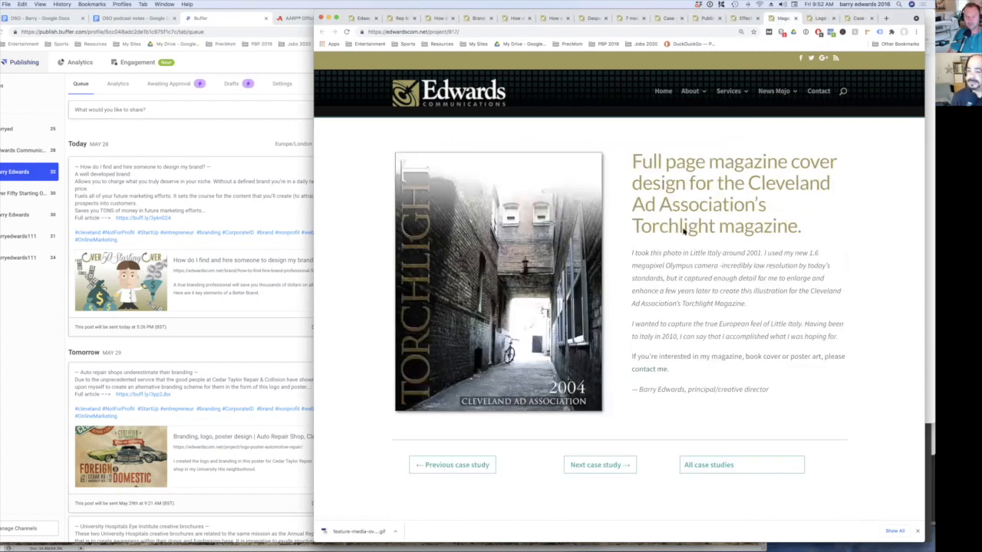
pyautogui.click(403, 19)
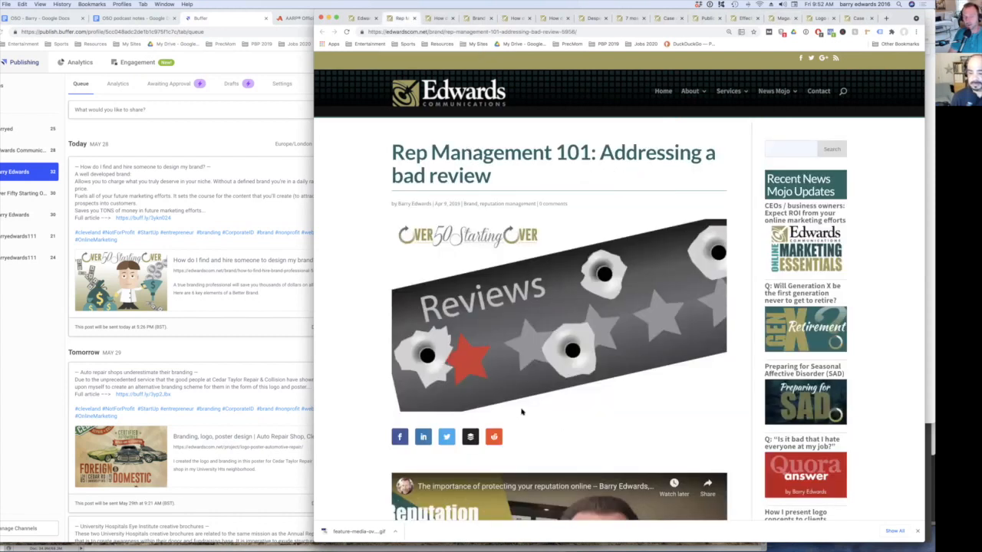
pyautogui.scroll(-10, 522, 412)
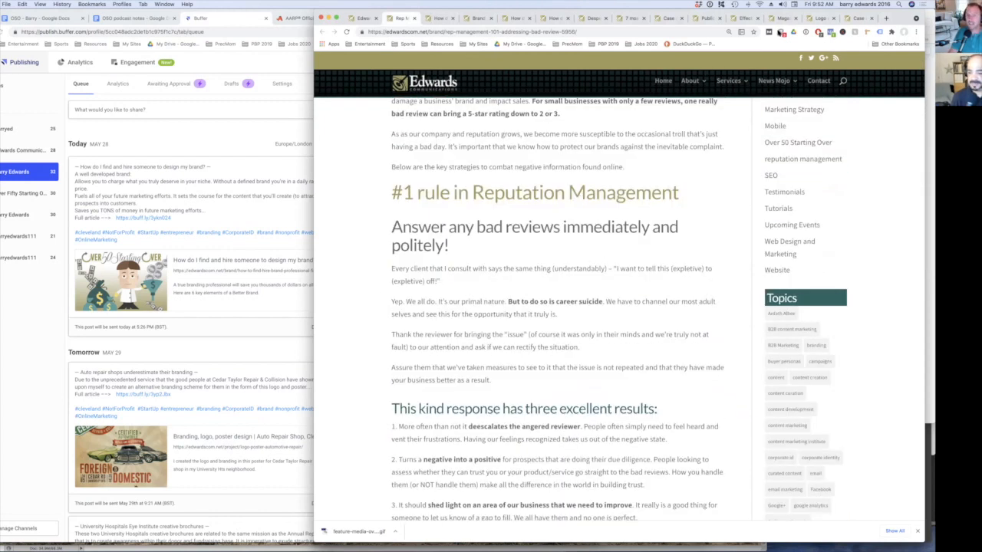
pyautogui.click(783, 19)
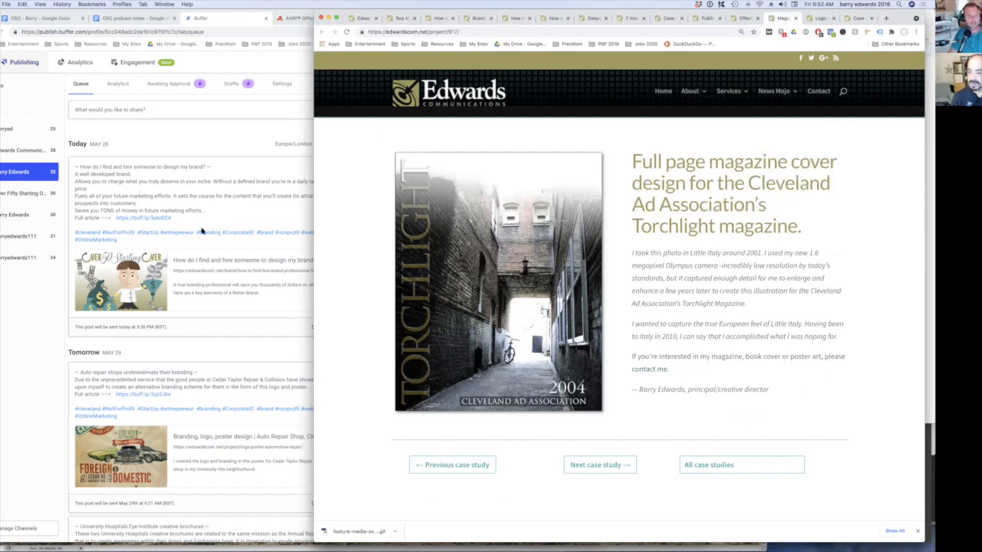
# Start a new post in Buffer and fill it with the copied "How do I find and hire someone to design my brand?" text.
pyautogui.click(123, 109)
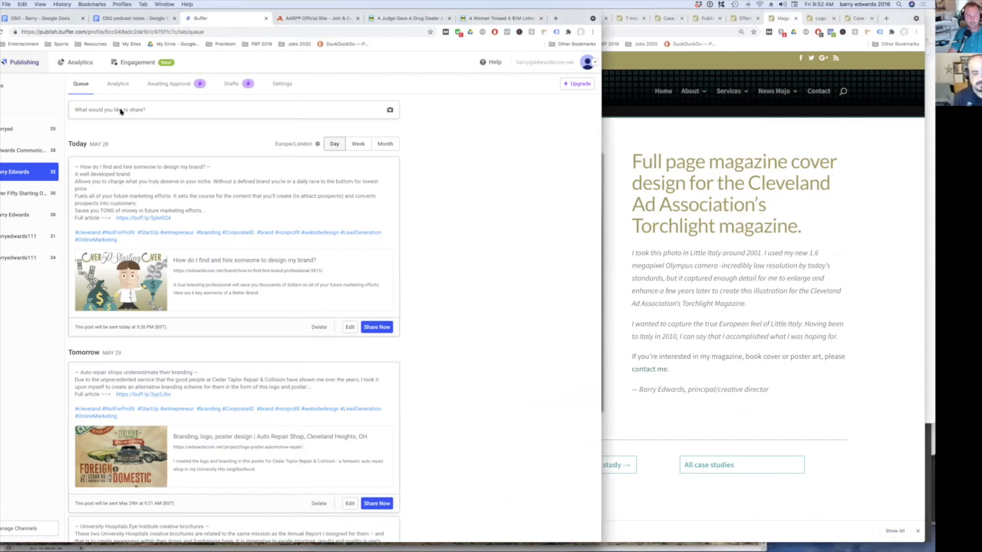
pyautogui.click(120, 111)
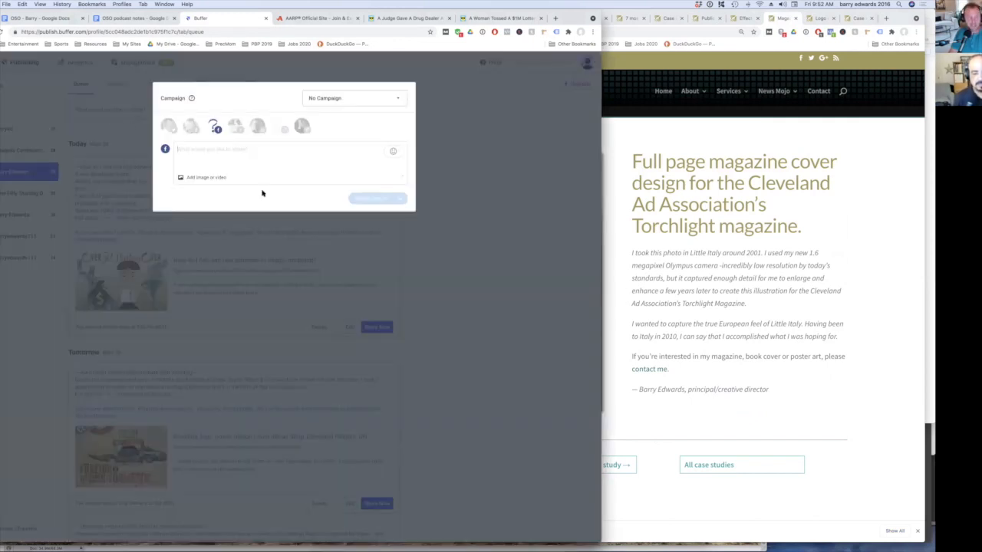
pyautogui.write("— How do I find and hire someone to design my brand? — A well developed brand: Allows you to charge what you truly deserve in your niche. Without a defined brand you're in a daily race to the bottom for lowest price. Fuels all of your future marketing efforts. It sets the course for the content that you'll create (to attract prospects) and converts prospects into customers. Saves you TONS of money in future marketing efforts... Full article —> https://buff.ly/3ykn024  #cleveland #NotForProfit #StartUp #entrepreneur #branding #CorporateID #brand #nonprofit #websitedesign #LeadGeneration #OnlineMarketing")
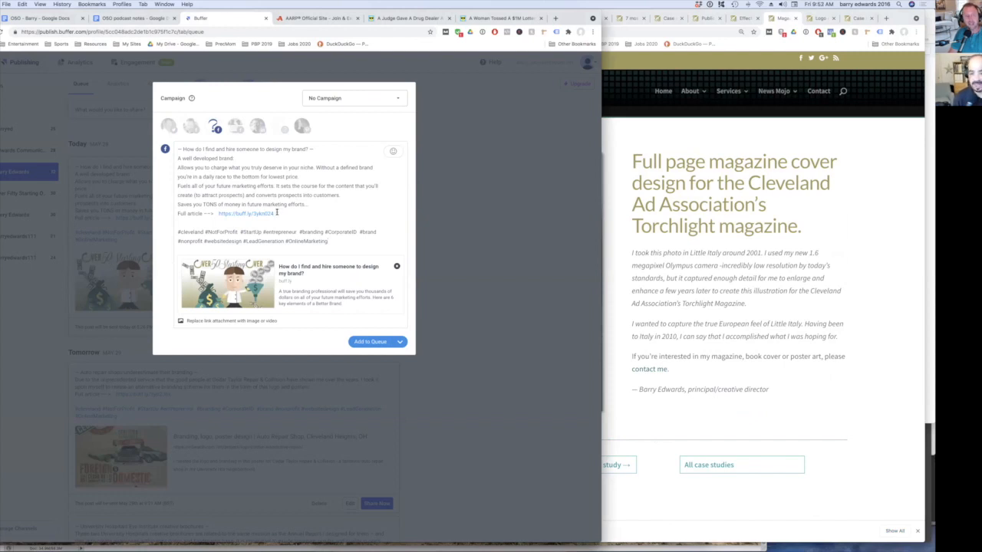
# Delete the short link after "Full article" in the new post and remove the attached link preview.
pyautogui.moveTo(237, 216); pyautogui.dragTo(218, 216)
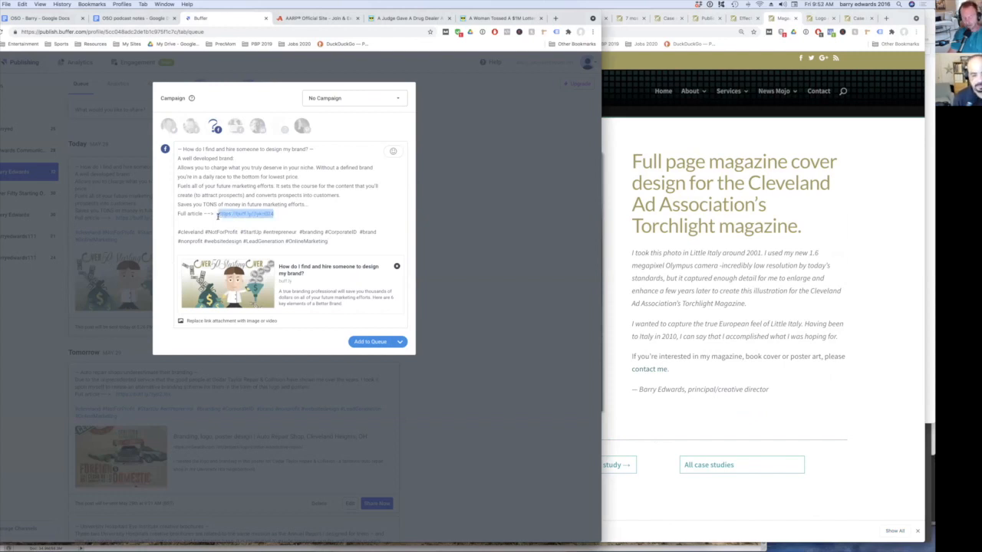
pyautogui.press('BackSpace')
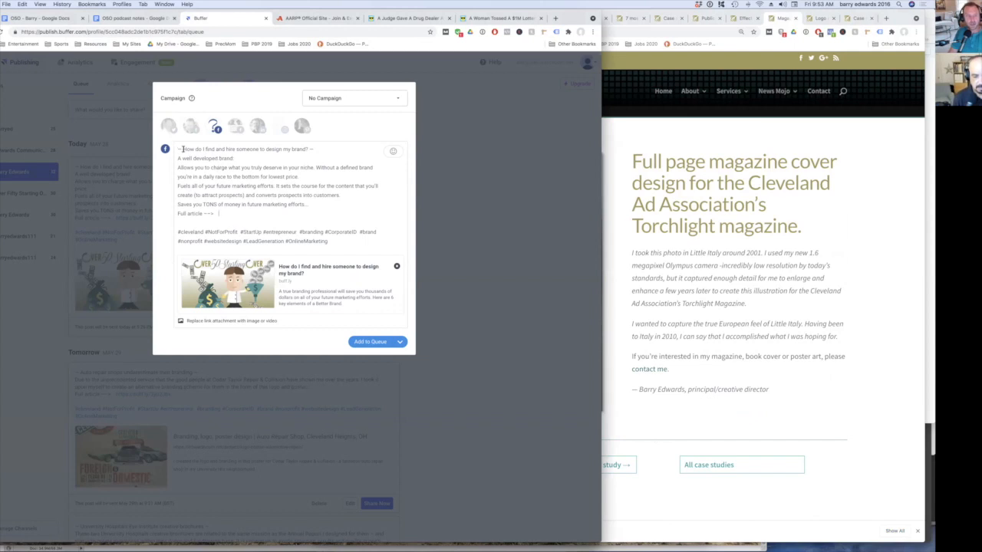
pyautogui.moveTo(315, 149); pyautogui.dragTo(308, 150)
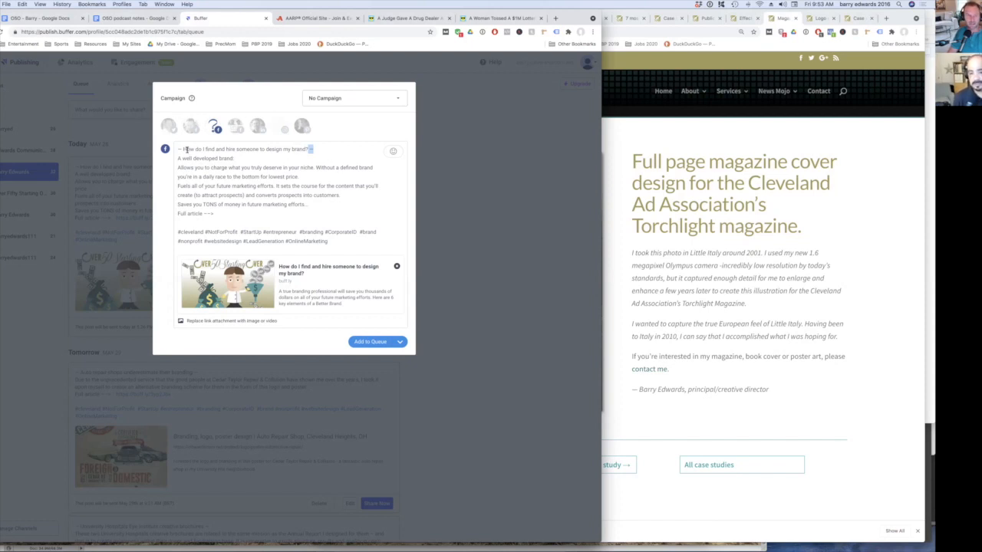
pyautogui.tripleClick(186, 150)
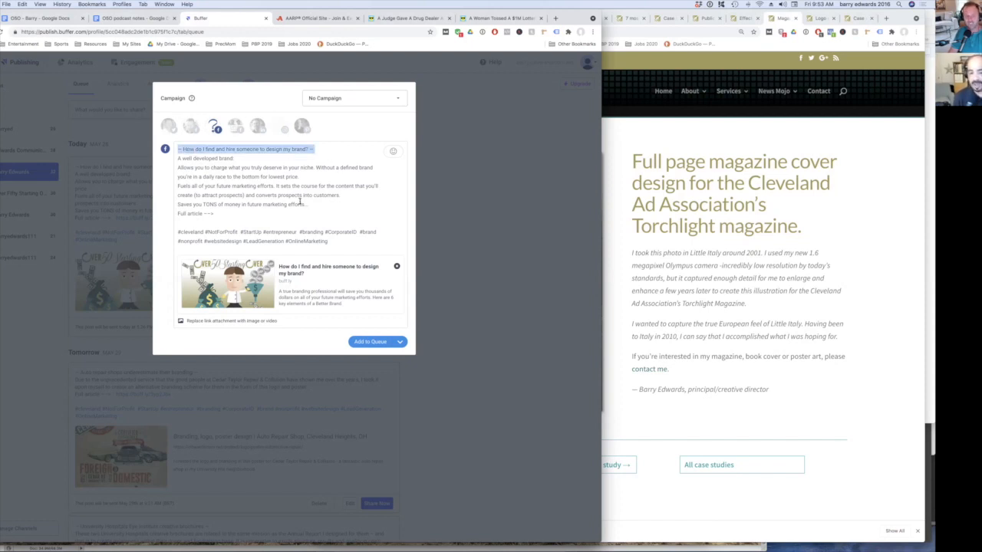
pyautogui.click(284, 167)
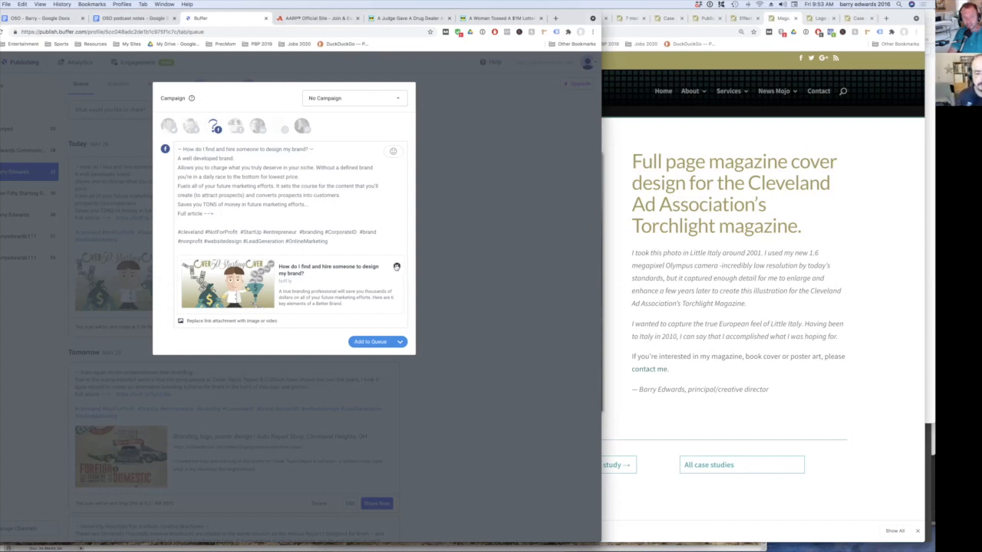
pyautogui.click(397, 266)
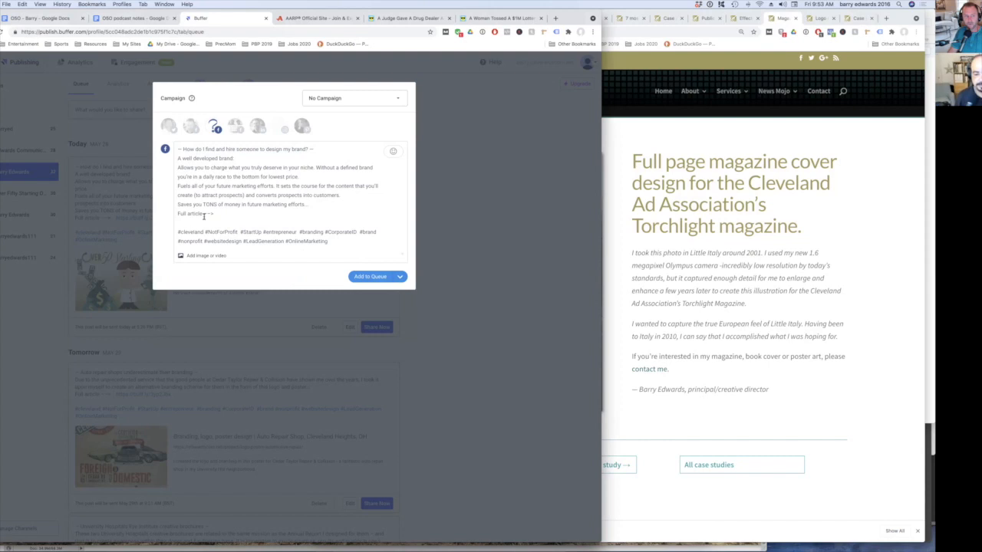
# Copy the Torchlight magazine cover page's address, edwardscom.net/project/917/, and insert it after "Full article" in the new post.
pyautogui.click(780, 227)
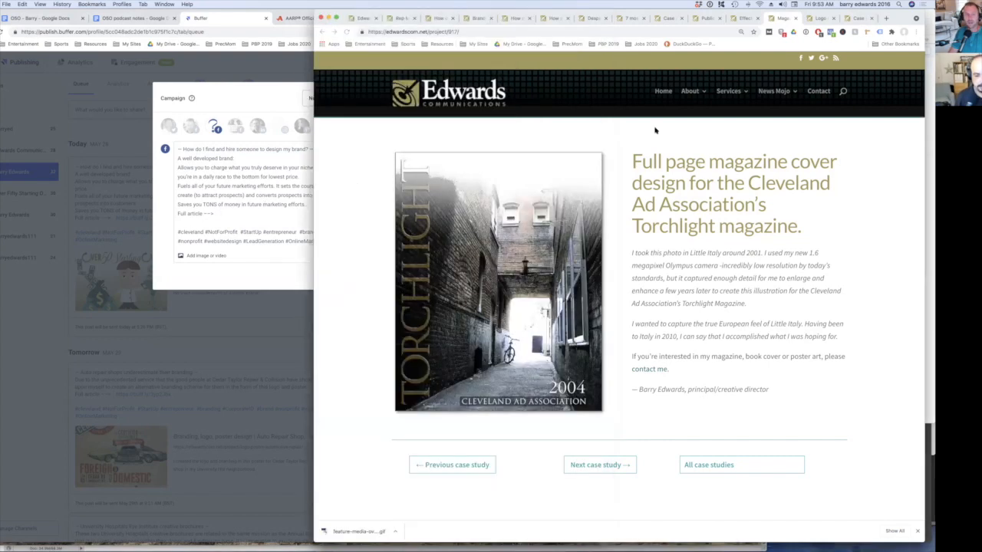
pyautogui.click(466, 32)
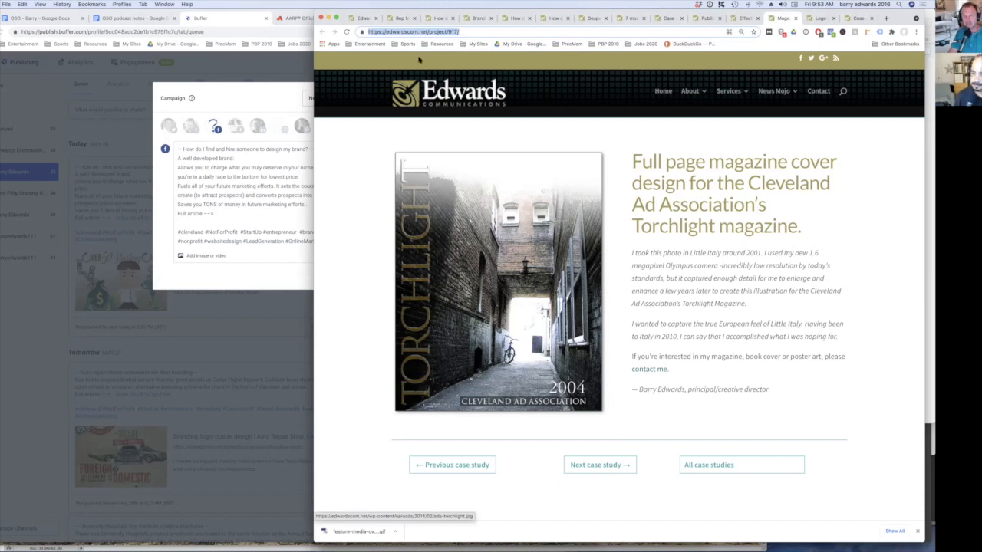
pyautogui.click(231, 213)
pyautogui.write('https://buff.ly/3i7opDK')
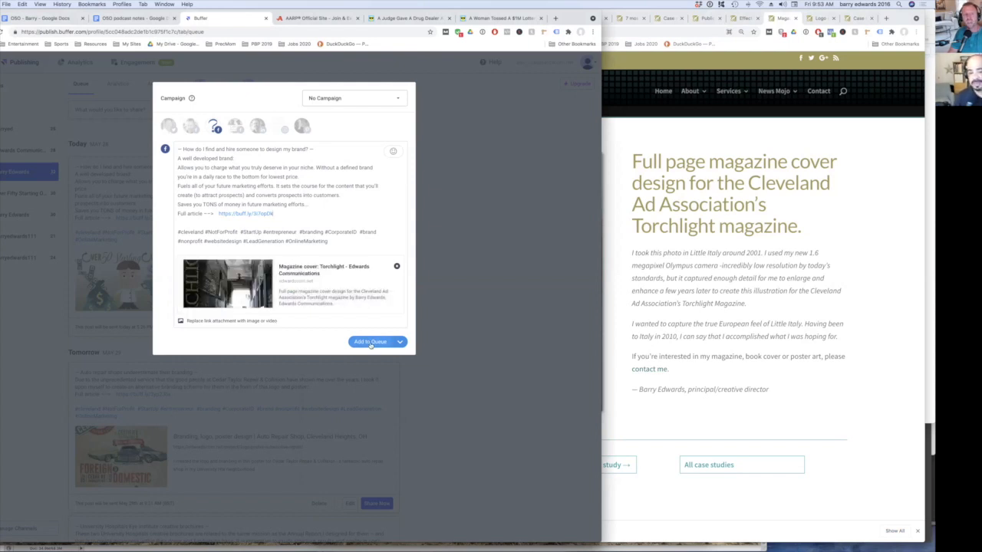
# Review the hashtags in the new post, including #branding, #CorporateID, #LeadGeneration and #OnlineMarketing, and return to the Torchlight magazine cover page.
pyautogui.tripleClick(182, 235)
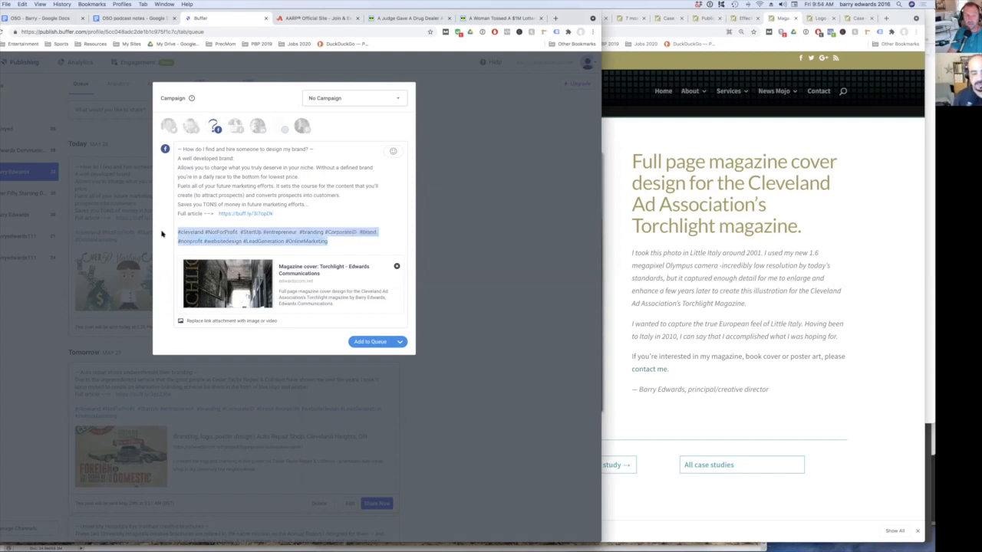
pyautogui.doubleClick(311, 231)
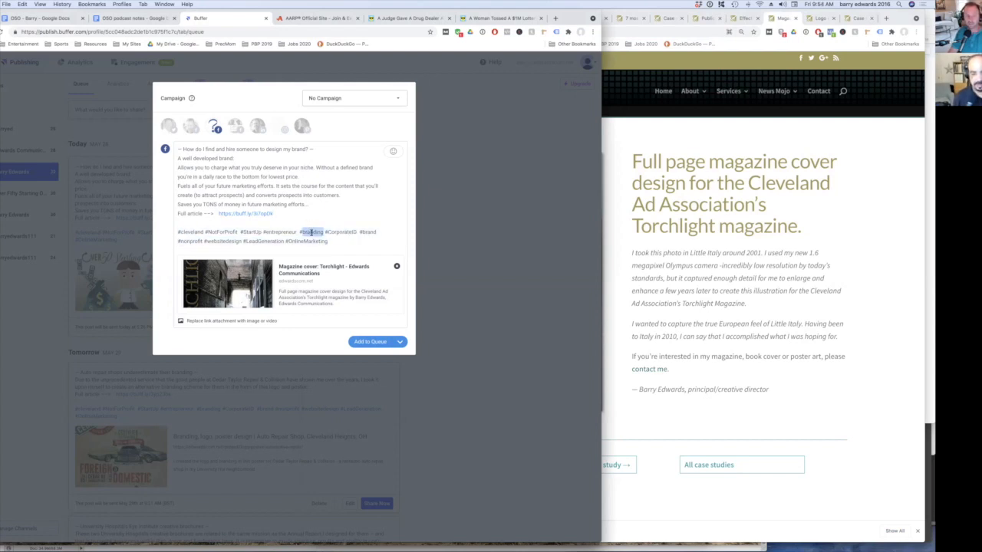
pyautogui.doubleClick(341, 232)
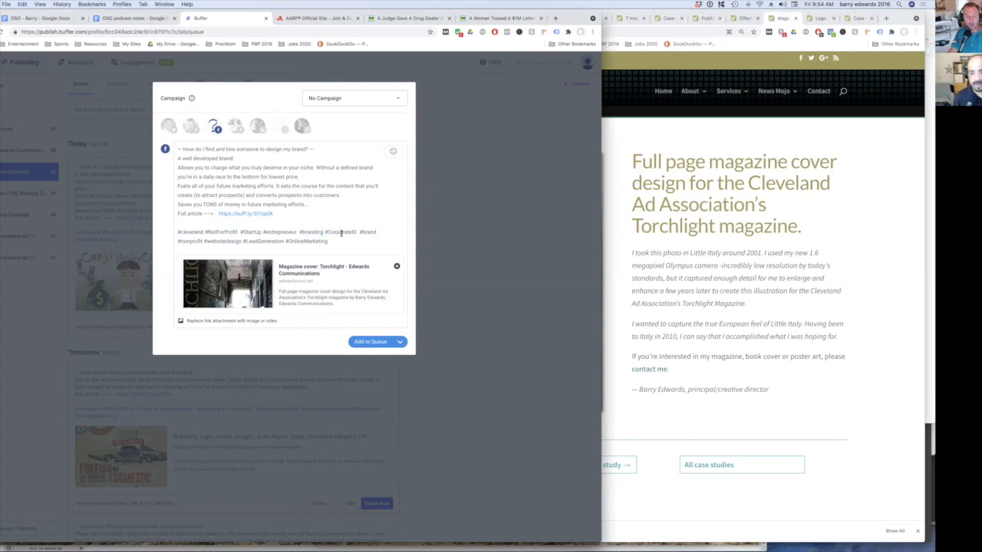
pyautogui.doubleClick(263, 242)
pyautogui.click(307, 241)
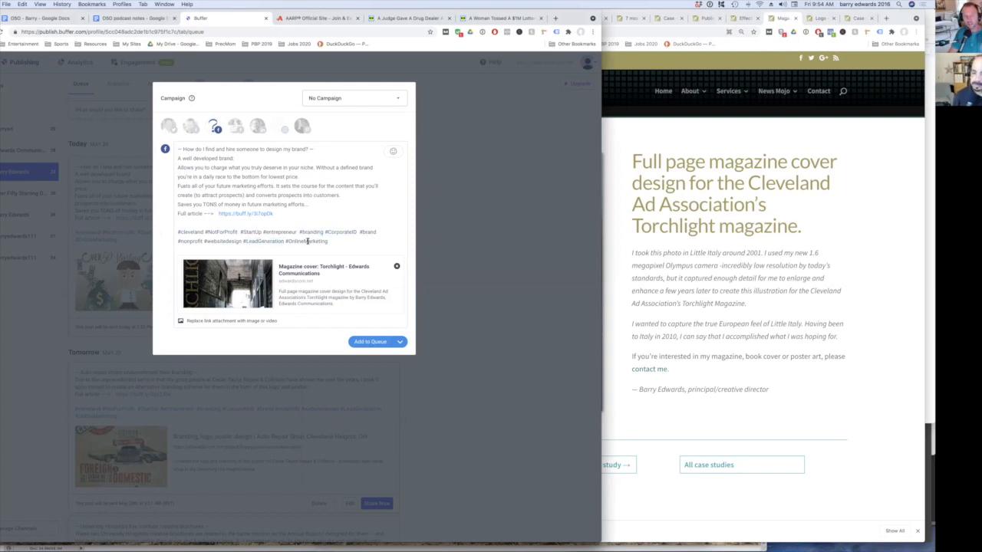
pyautogui.doubleClick(307, 241)
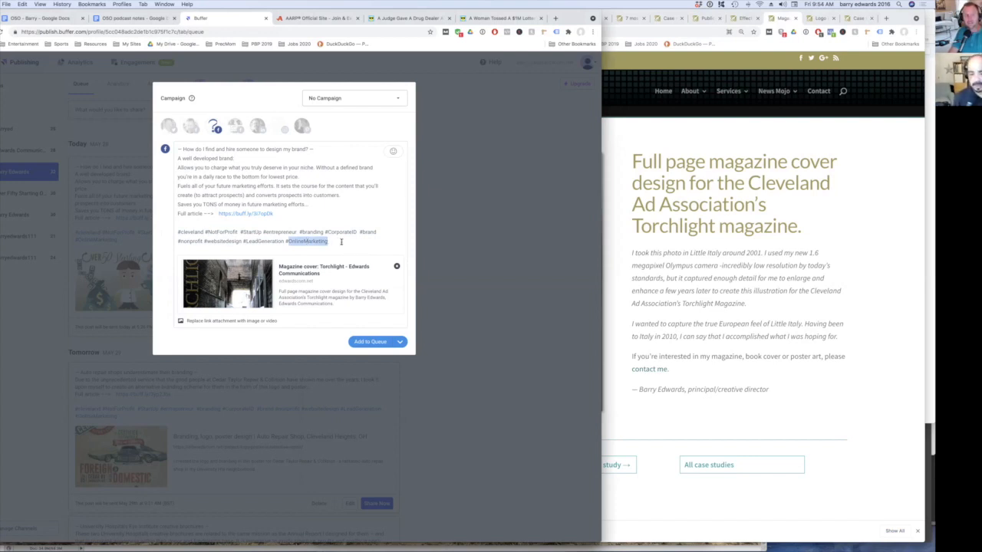
pyautogui.click(339, 241)
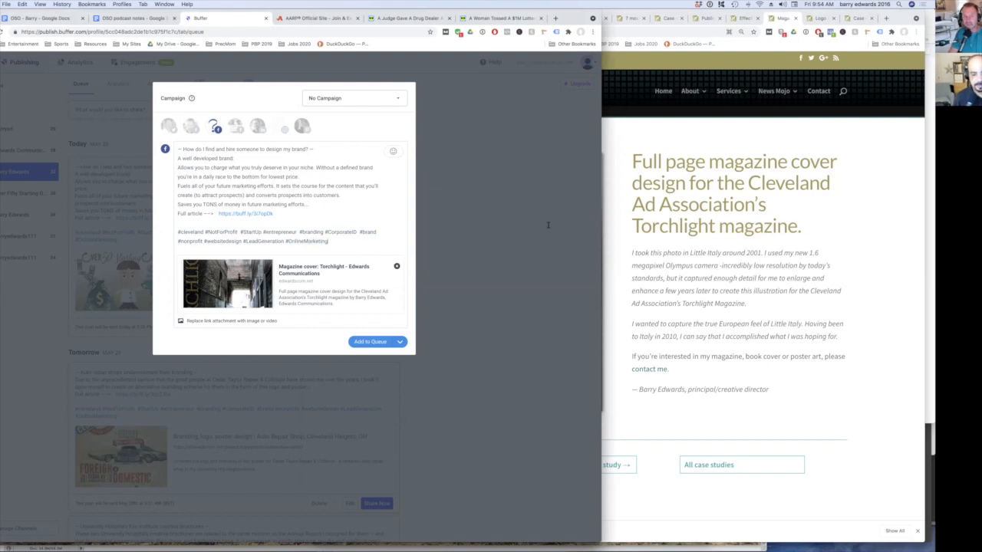
pyautogui.click(743, 244)
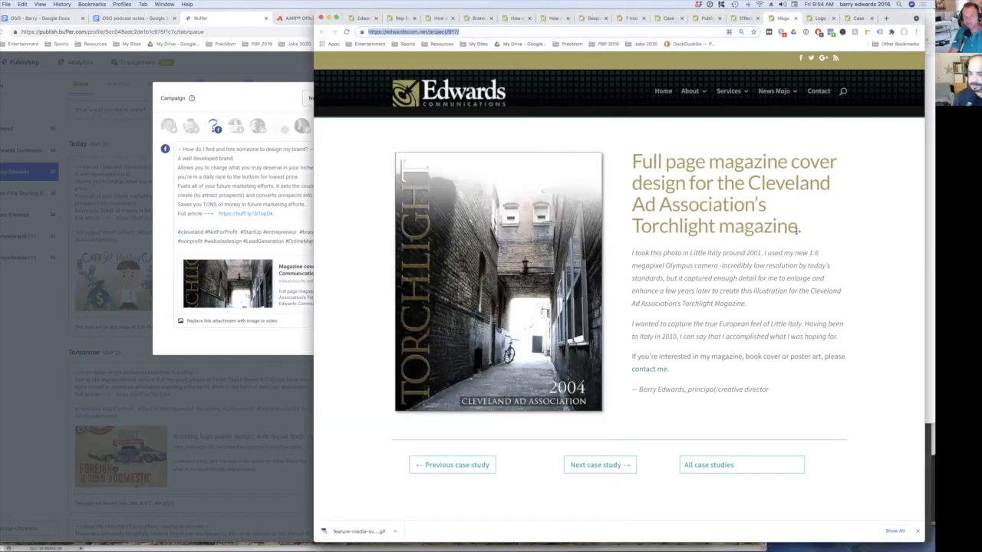
# Copy the Torchlight page's heading and replace "How do I find and hire someone to design my brand?" with it in the new post.
pyautogui.moveTo(798, 226); pyautogui.dragTo(629, 161)
pyautogui.hotkey('ctrl', 'c')
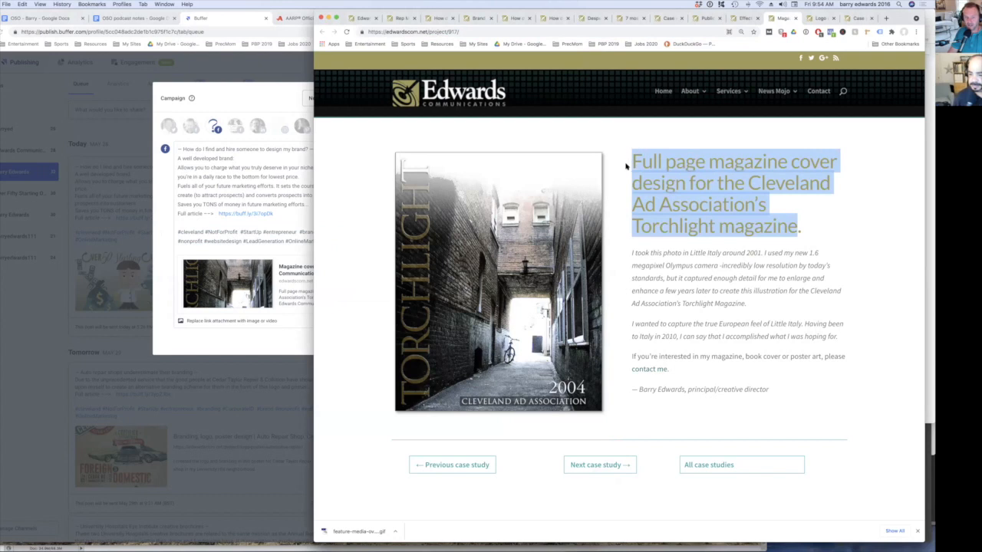
pyautogui.click(247, 114)
pyautogui.moveTo(308, 149); pyautogui.dragTo(182, 149)
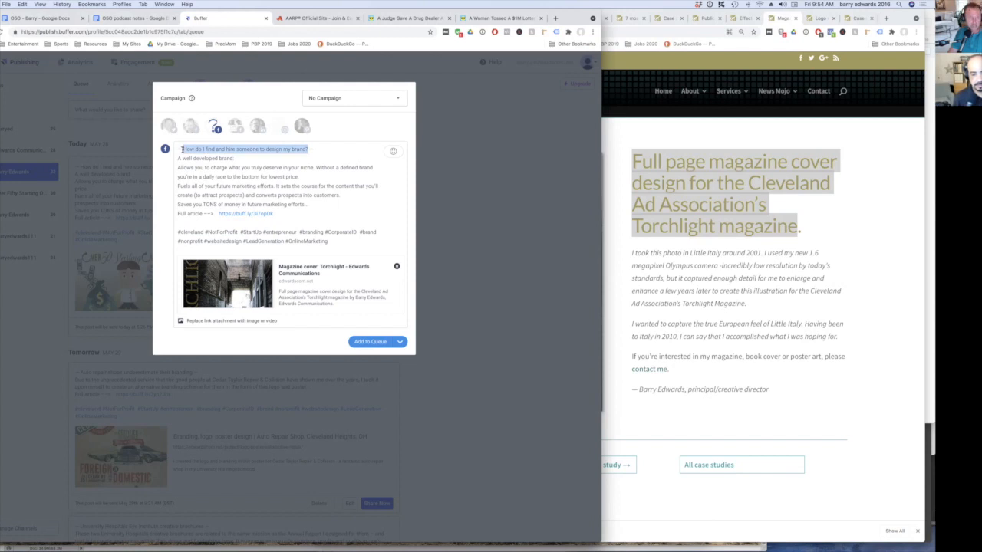
pyautogui.hotkey('ctrl', 'v')
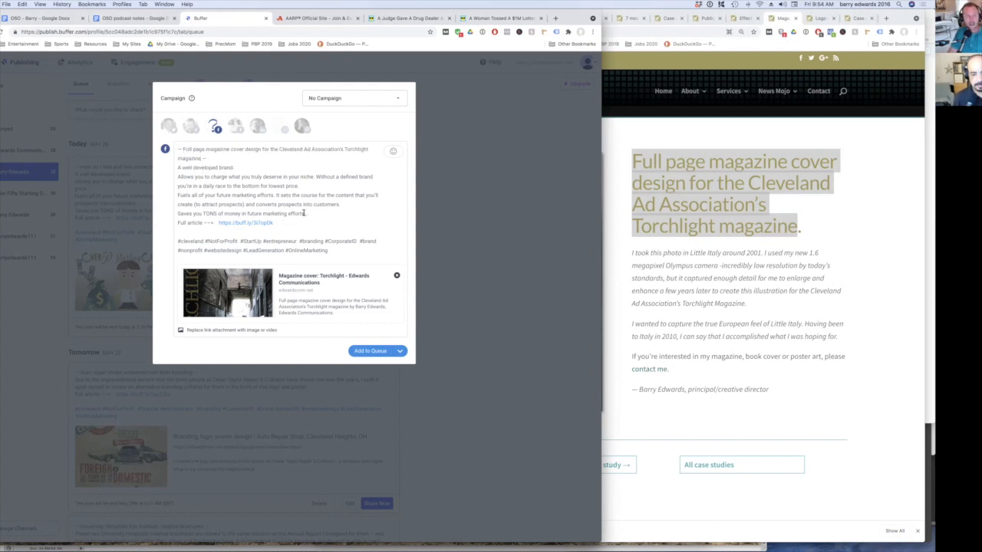
# Replace the post's body text about a well developed brand with the page's first paragraph, beginning "I took this photo in Little Italy".
pyautogui.moveTo(281, 213); pyautogui.dragTo(177, 167)
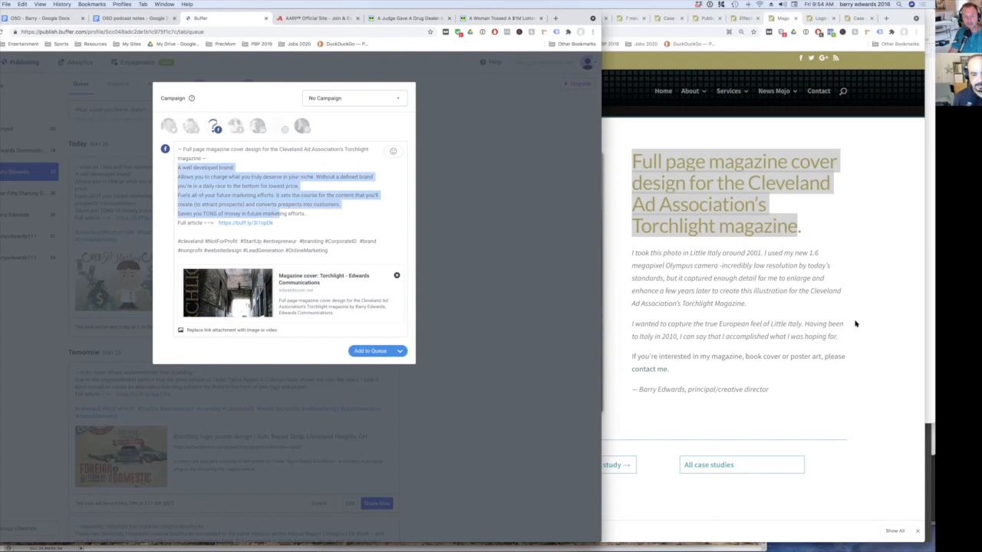
pyautogui.click(796, 296)
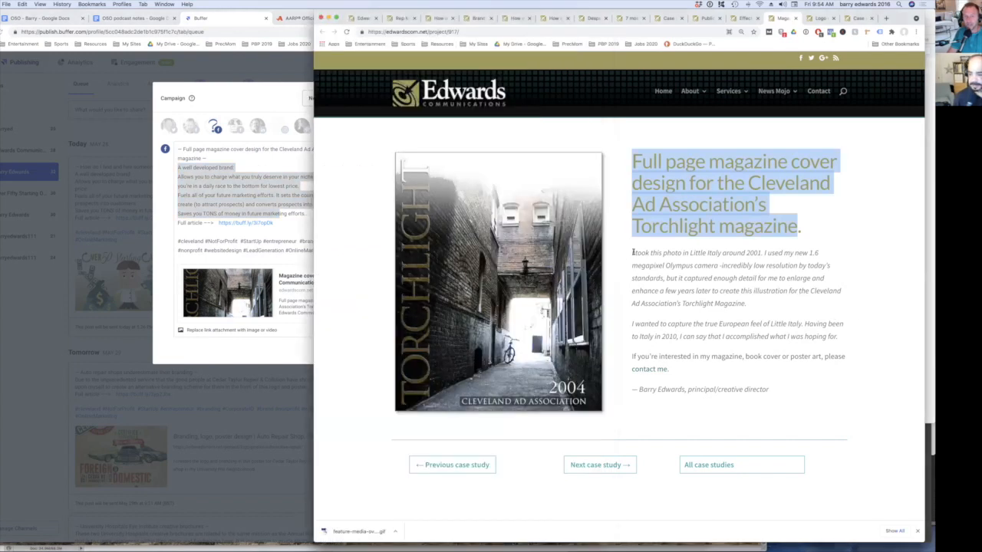
pyautogui.moveTo(626, 252); pyautogui.dragTo(747, 304)
pyautogui.press('super+c')
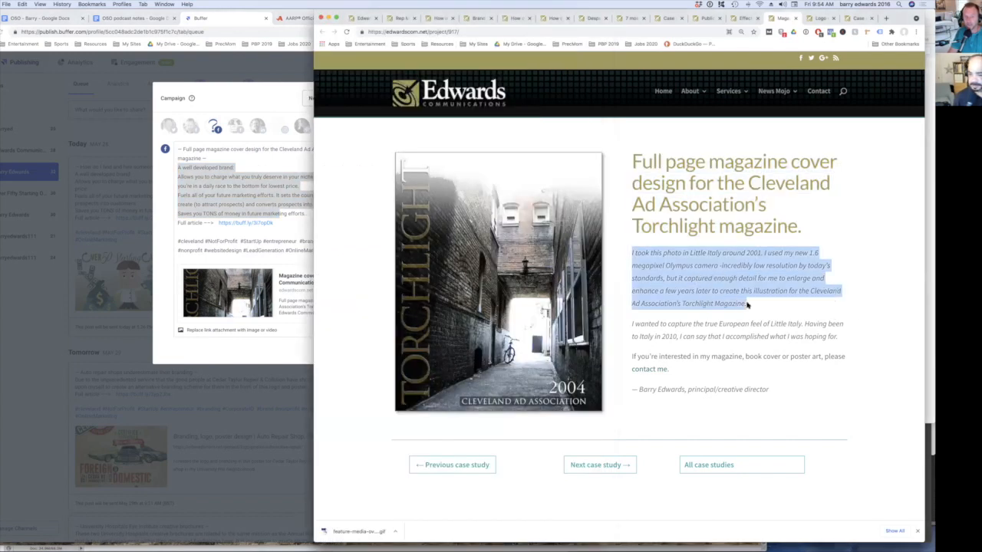
pyautogui.click(248, 219)
pyautogui.moveTo(306, 214); pyautogui.dragTo(165, 169)
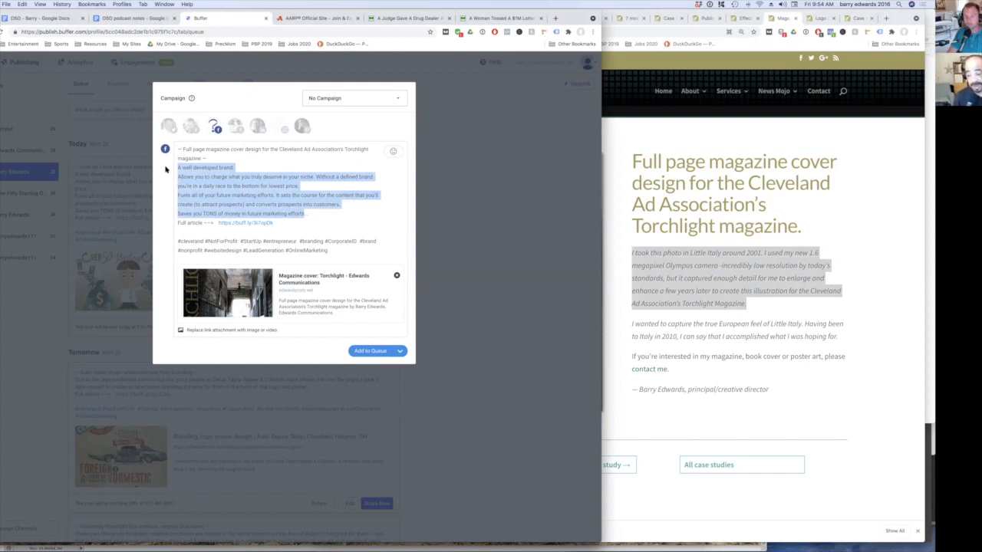
pyautogui.press('super+v')
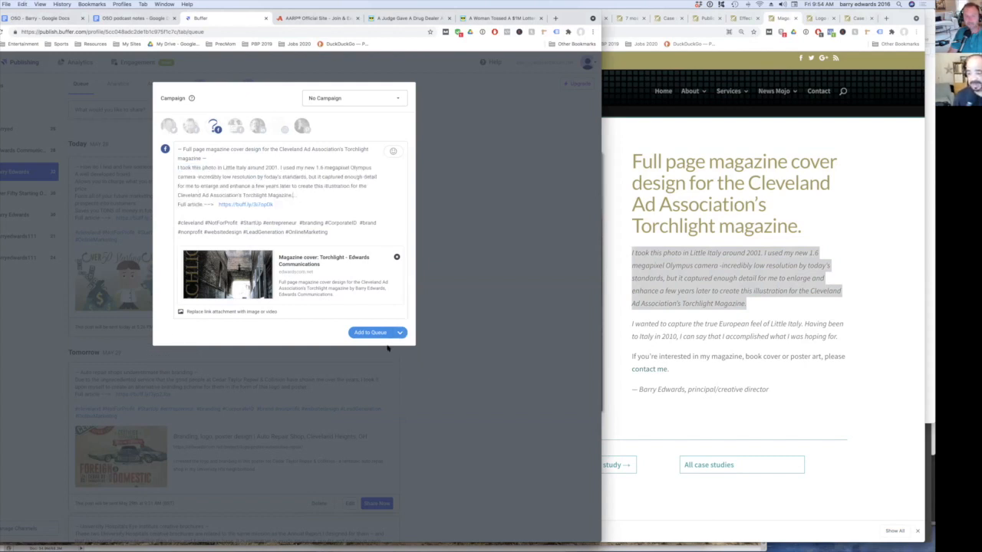
# Point out the phrase "1.6 megapixel Olympus camera" on the Torchlight page and return to the Buffer post.
pyautogui.click(707, 328)
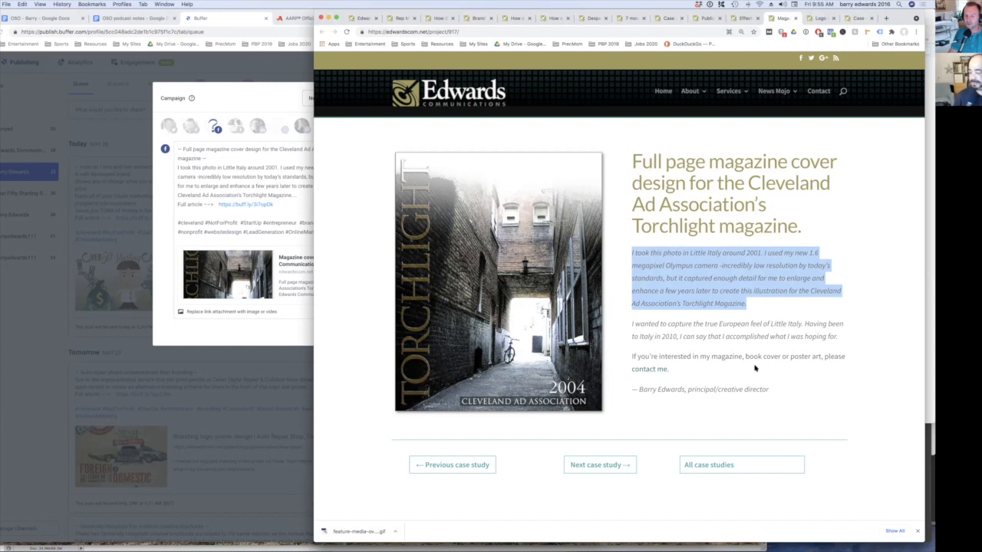
pyautogui.click(811, 254)
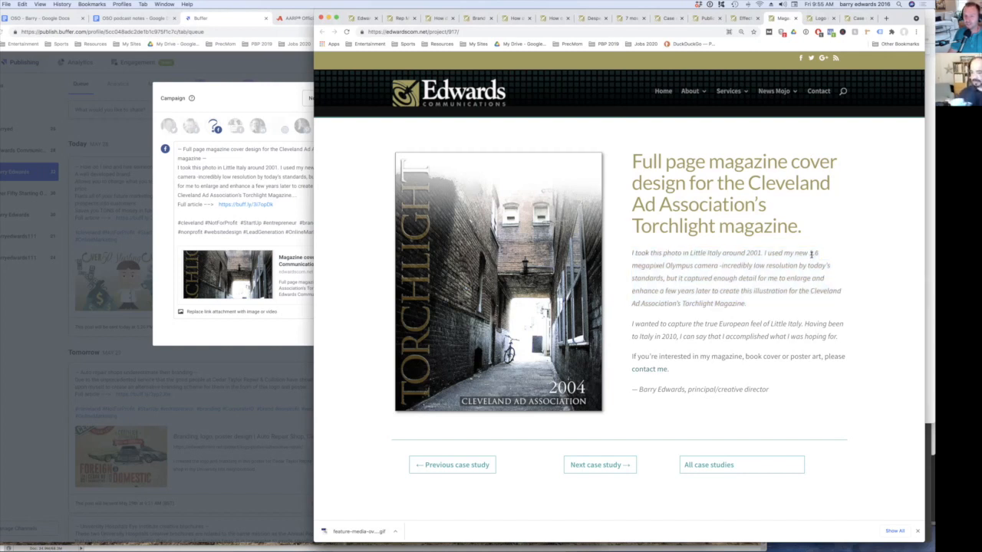
pyautogui.moveTo(810, 254); pyautogui.dragTo(718, 265)
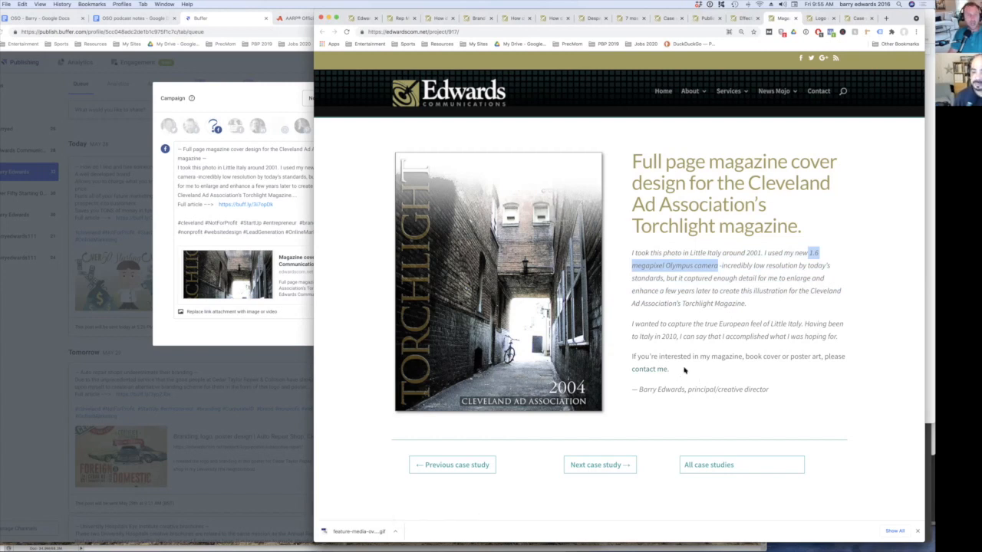
pyautogui.click(153, 223)
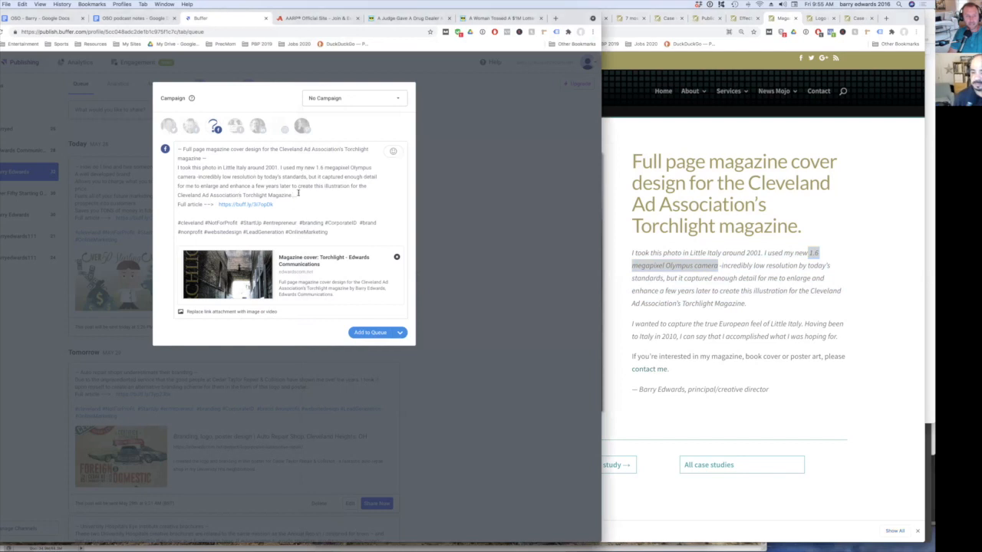
pyautogui.moveTo(245, 203)
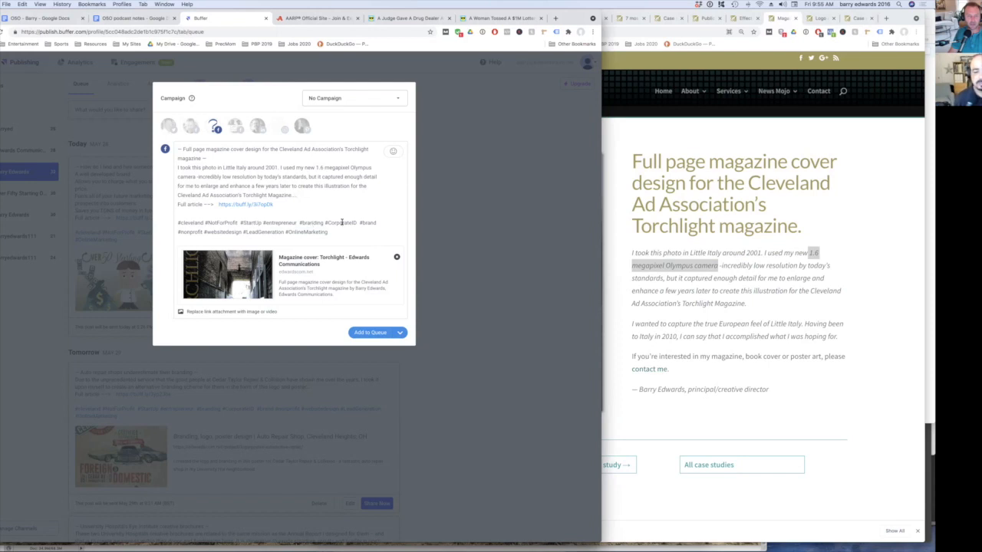
# Replace the #CorporateID hashtag in the post with #MagazineCover.
pyautogui.tripleClick(342, 222)
pyautogui.doubleClick(342, 222)
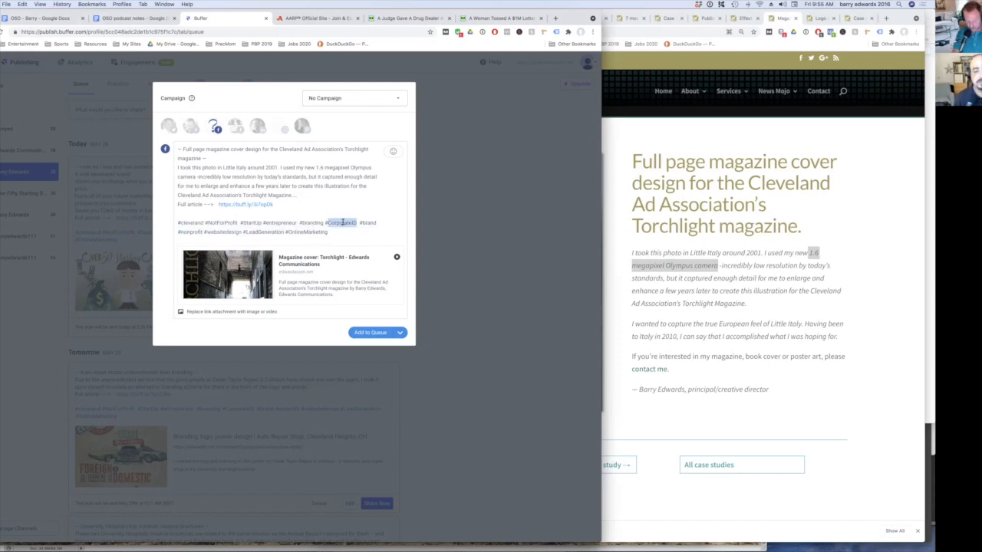
pyautogui.write('Majazine')
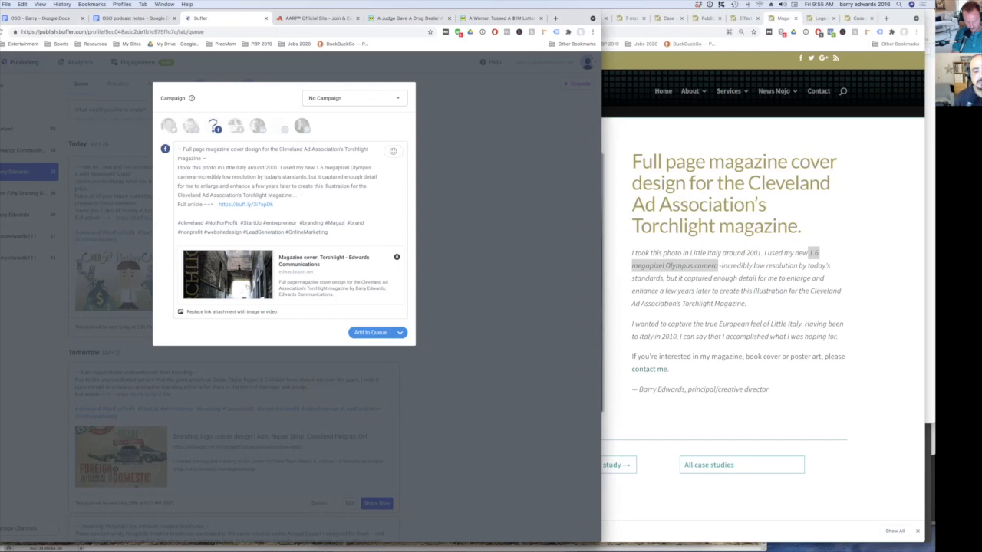
pyautogui.write('Cover')
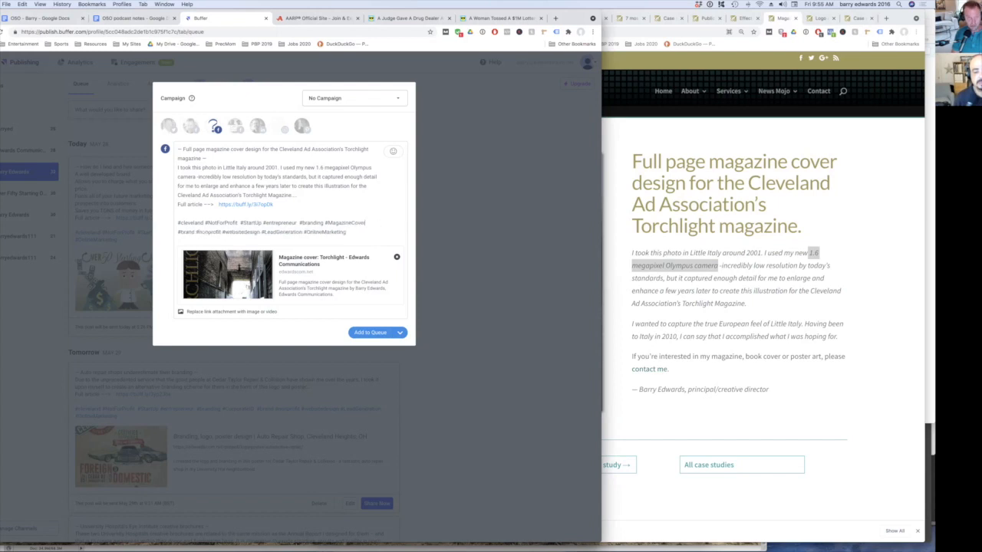
# Delete the #websitedesign and #LeadGeneration hashtags from the post, along with the extra space.
pyautogui.doubleClick(247, 231)
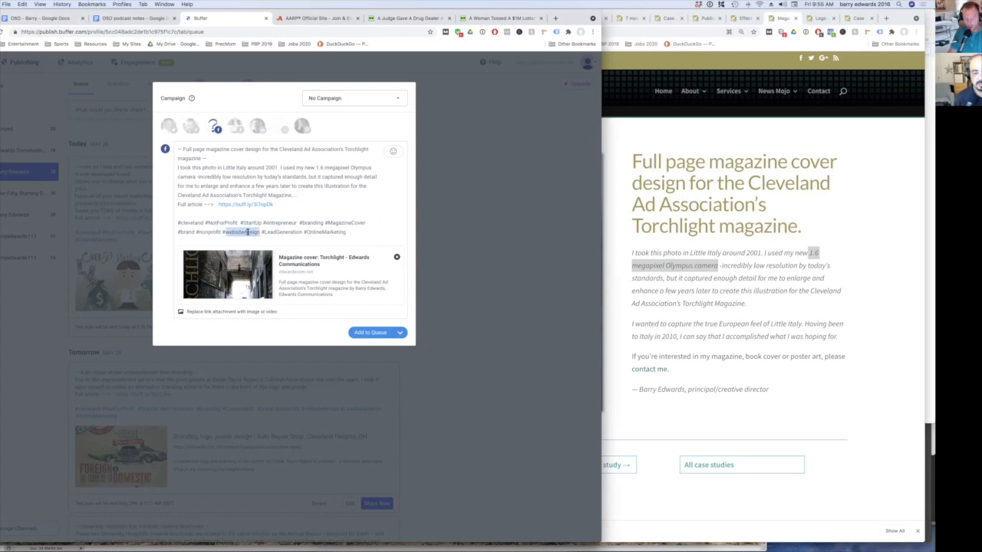
pyautogui.press('BackSpace')
pyautogui.press('BackSpace')
pyautogui.doubleClick(251, 234)
pyautogui.press('BackSpace')
pyautogui.press('BackSpace')
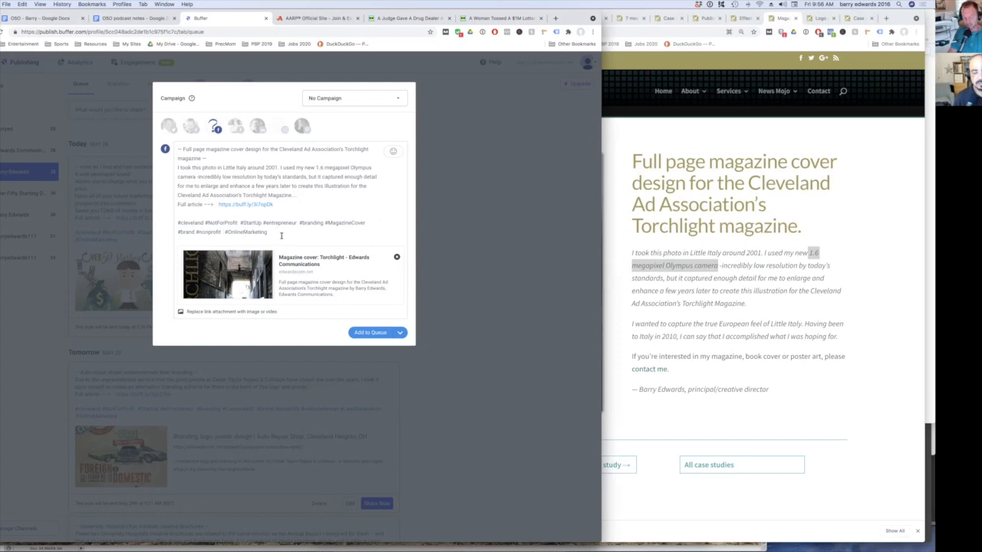
pyautogui.press('BackSpace')
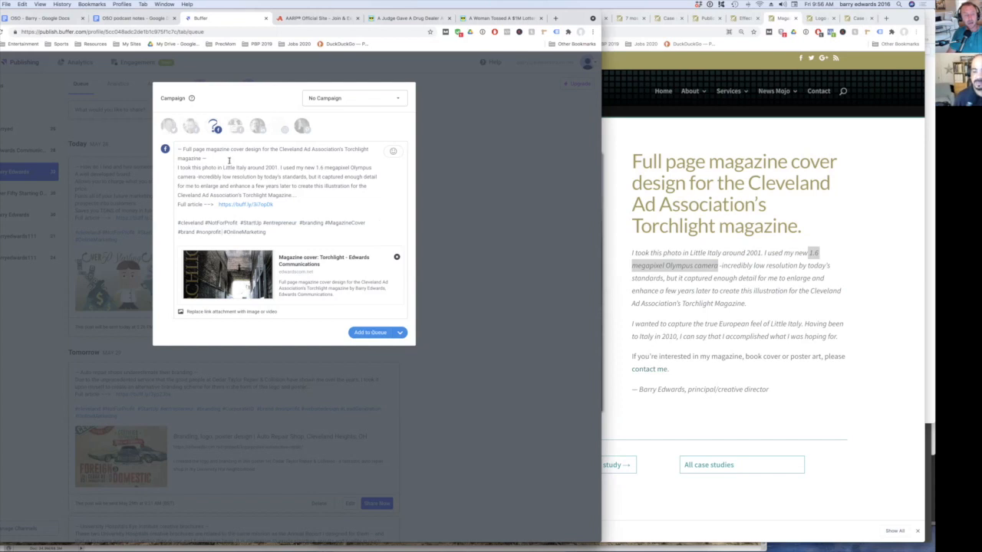
# Add the remaining Twitter, Facebook, LinkedIn, Instagram and Pinterest accounts to the post, choosing the Magazine design board for Pinterest.
pyautogui.click(167, 127)
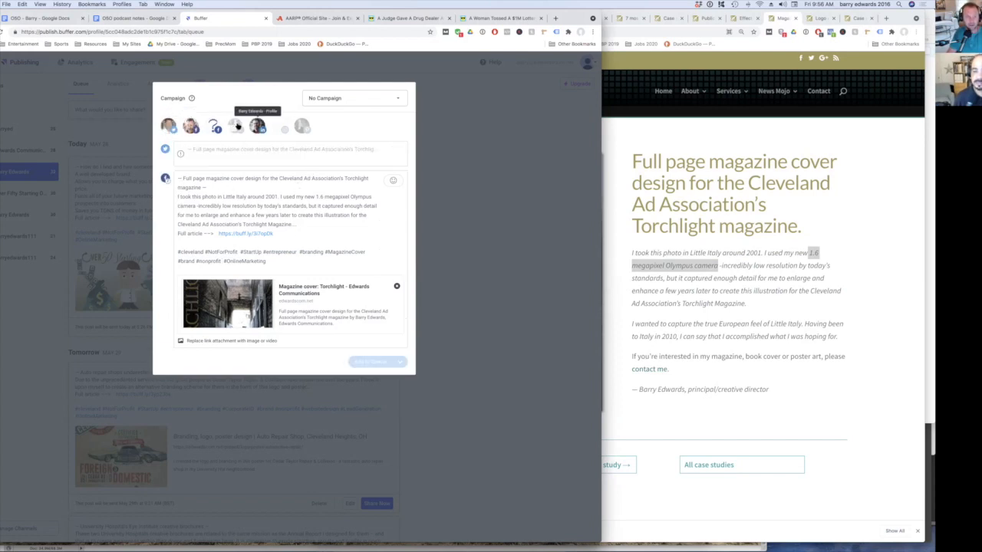
pyautogui.click(257, 126)
pyautogui.click(301, 126)
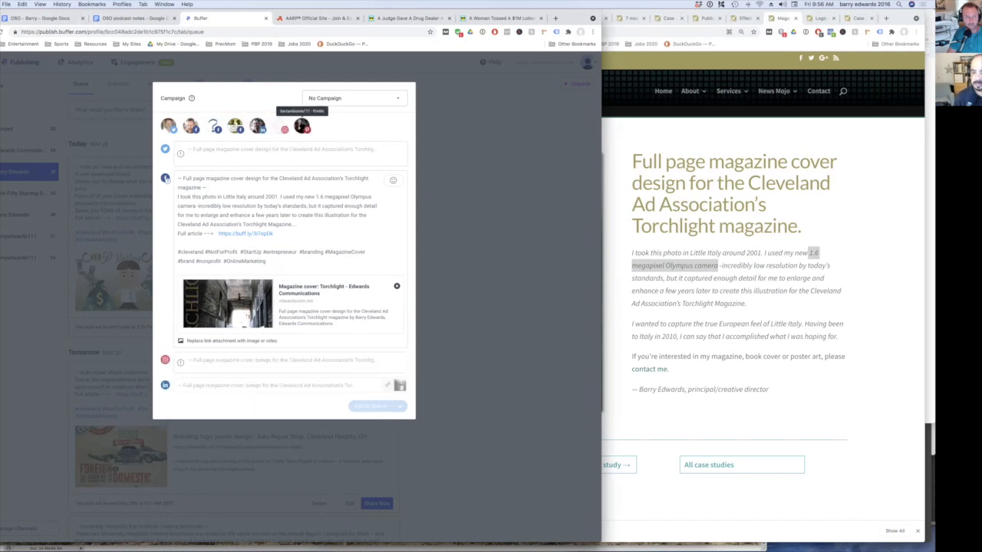
pyautogui.click(302, 126)
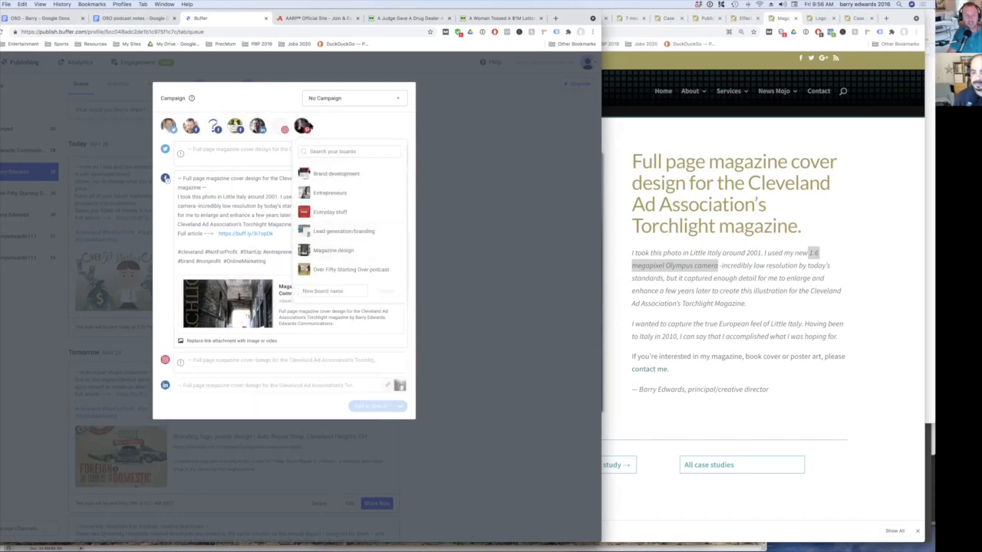
pyautogui.click(340, 178)
pyautogui.click(337, 251)
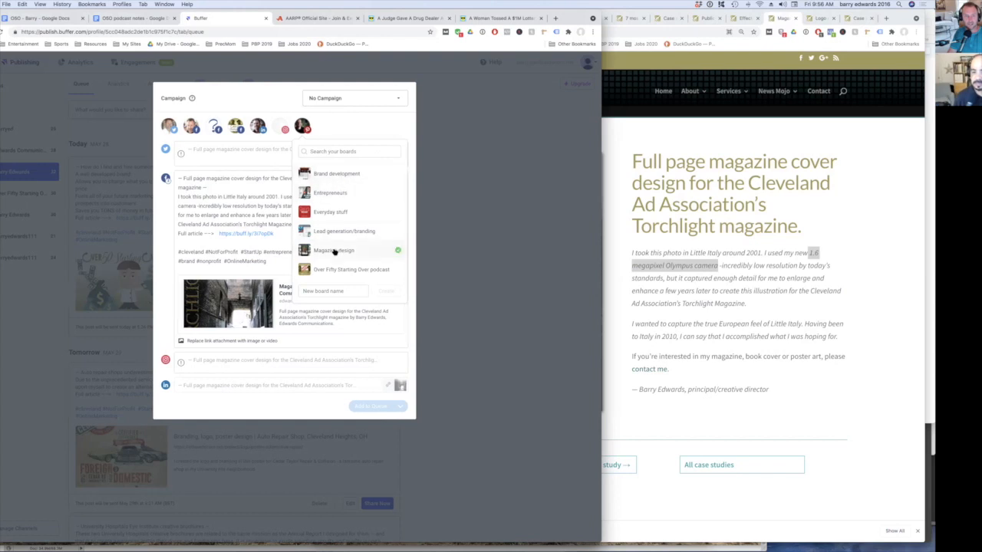
pyautogui.click(334, 250)
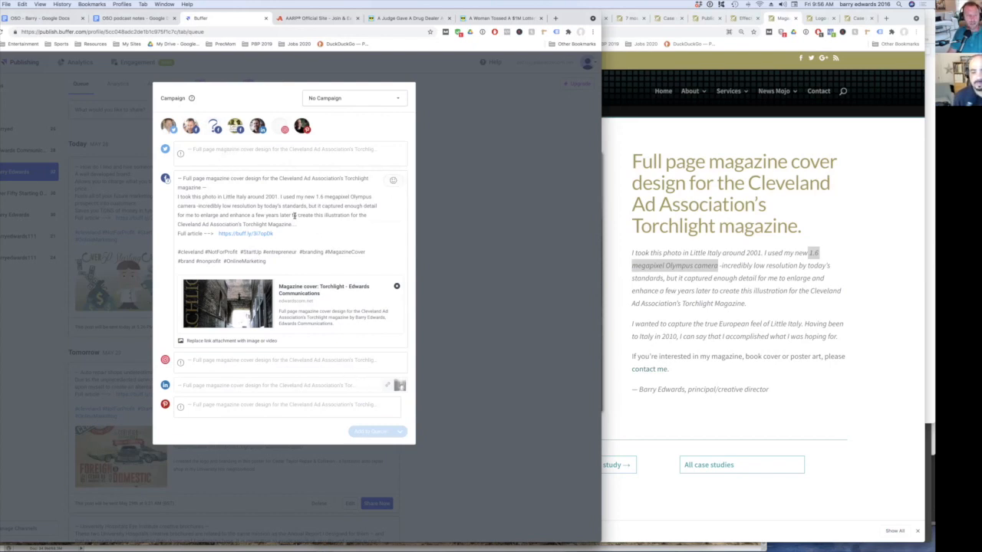
# Open the Instagram version of the post and attach the suggested Torchlight cover photo to it.
pyautogui.press('super+a')
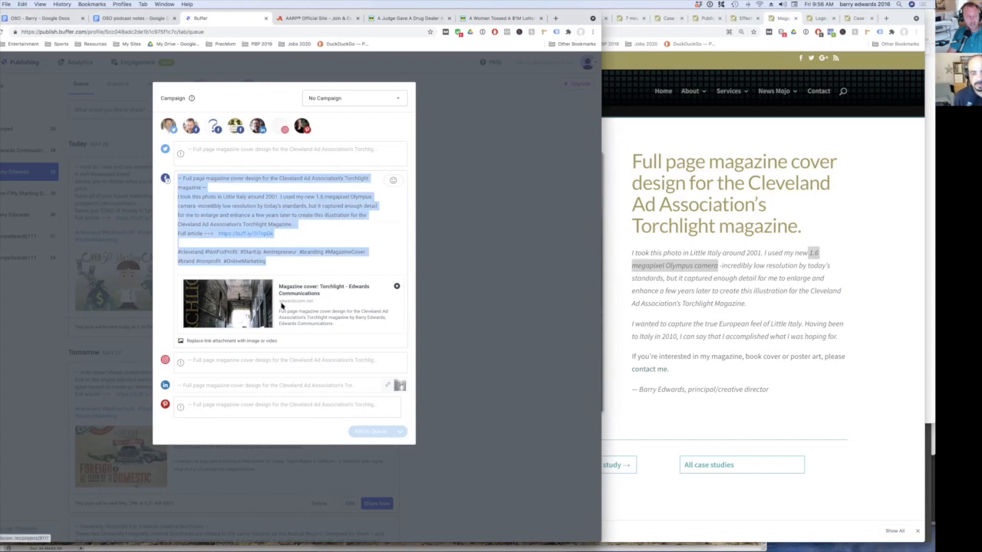
pyautogui.click(219, 364)
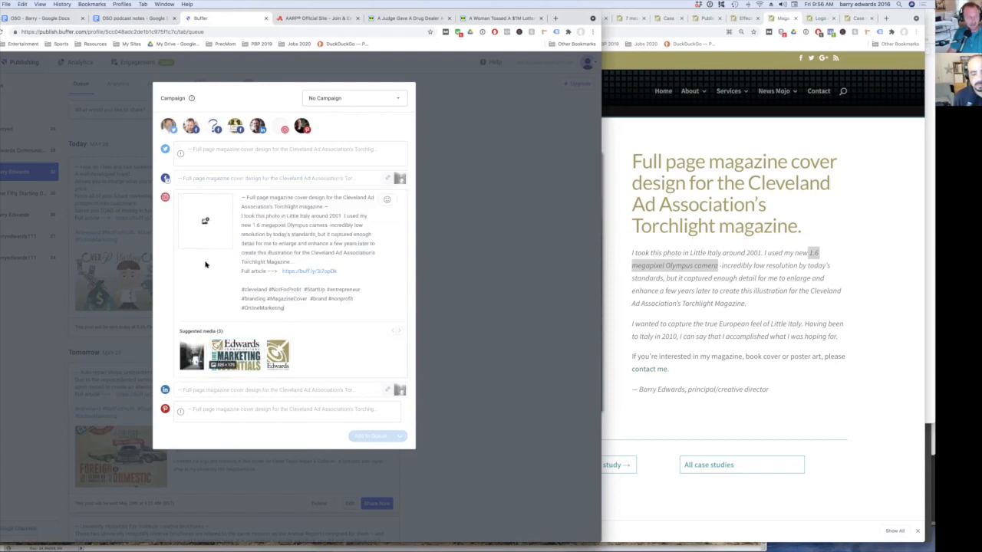
pyautogui.click(310, 259)
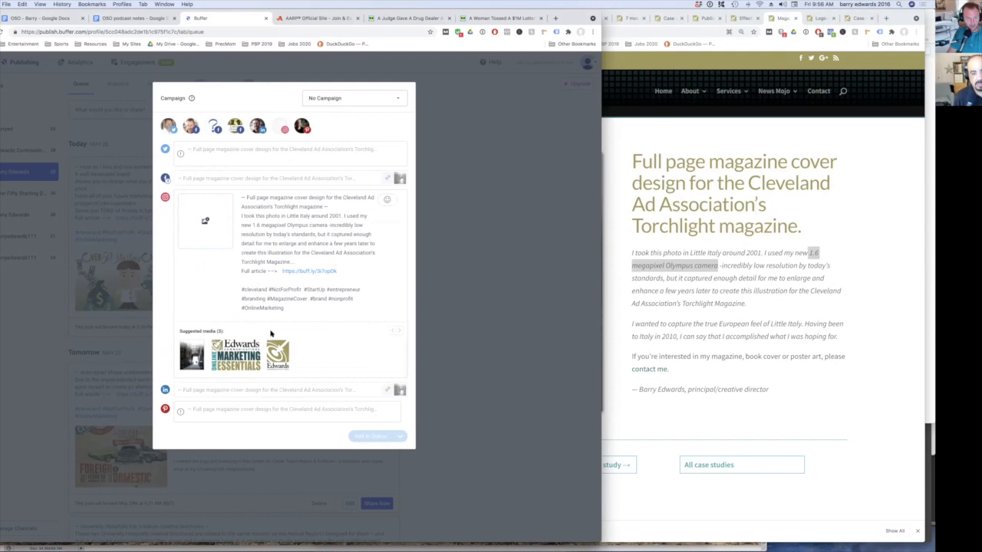
pyautogui.click(193, 356)
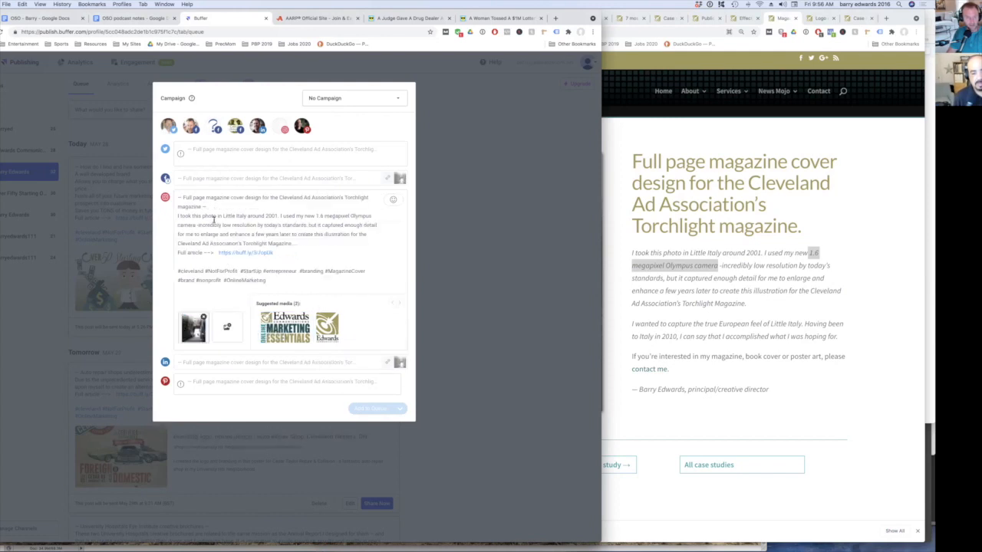
# Check the LinkedIn version, and shorten the Pinterest version's body text so it ends at "a few years later...".
pyautogui.click(249, 364)
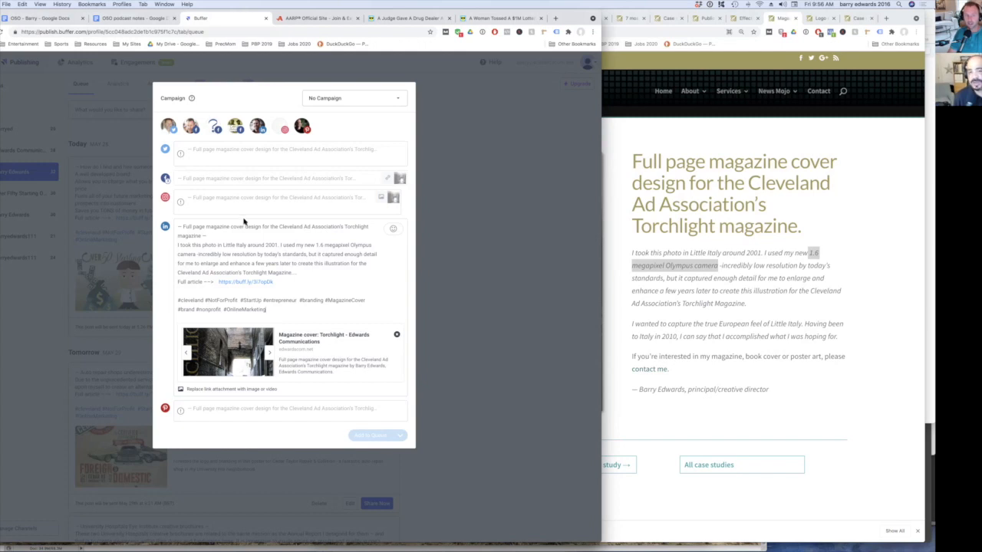
pyautogui.click(230, 413)
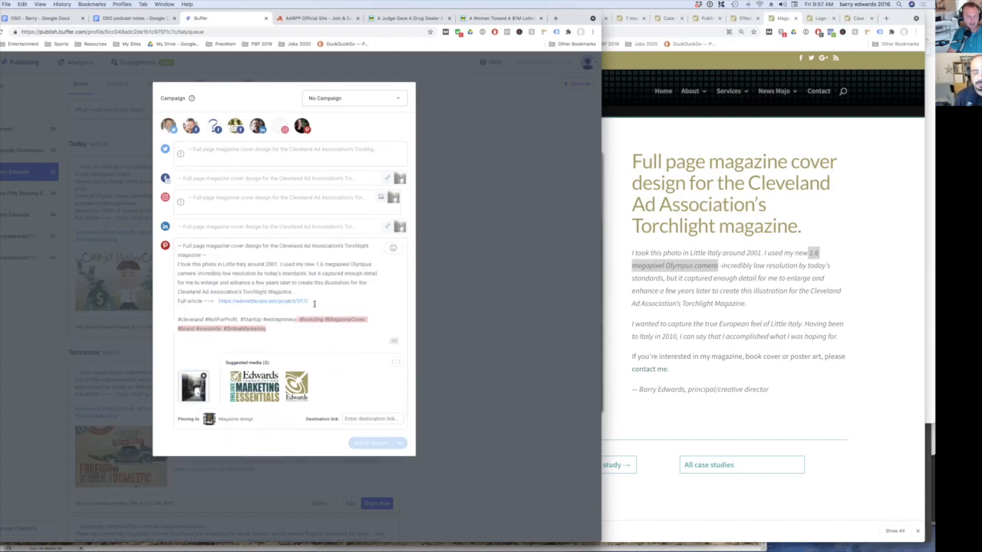
pyautogui.moveTo(298, 319); pyautogui.dragTo(305, 341)
pyautogui.click(266, 285)
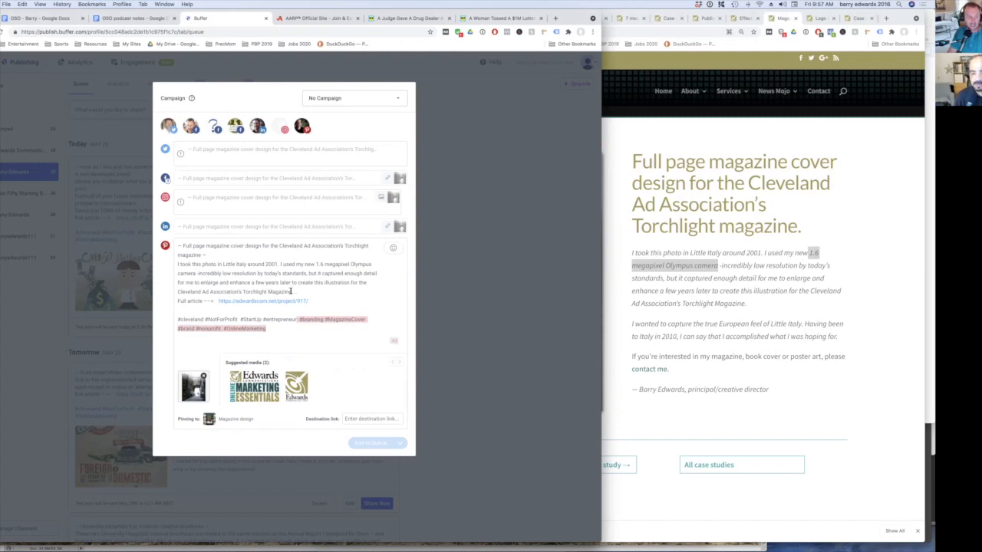
pyautogui.moveTo(290, 291); pyautogui.dragTo(290, 284)
pyautogui.press('BackSpace')
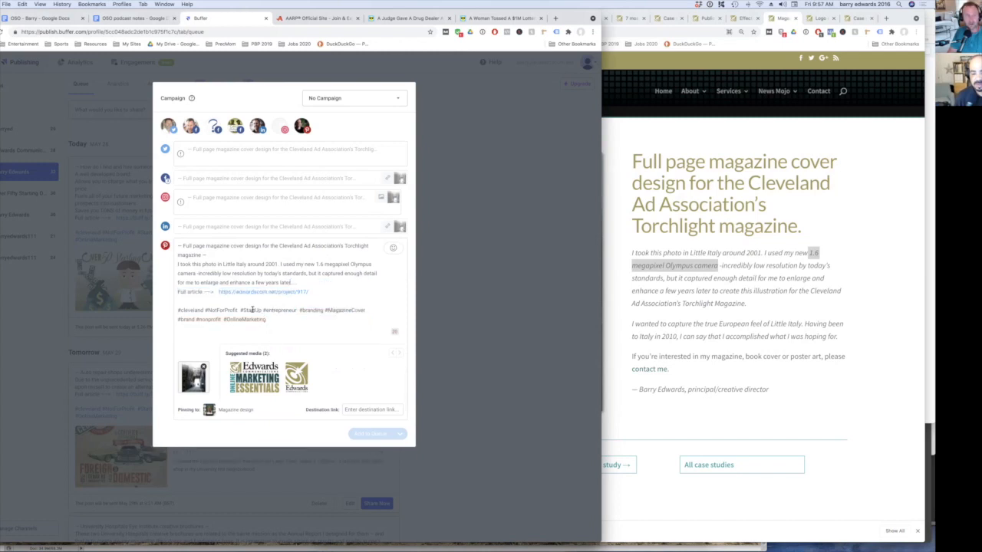
# Delete the body paragraph and its empty line from the Twitter version, and attach the suggested Torchlight cover photo to it.
pyautogui.click(228, 152)
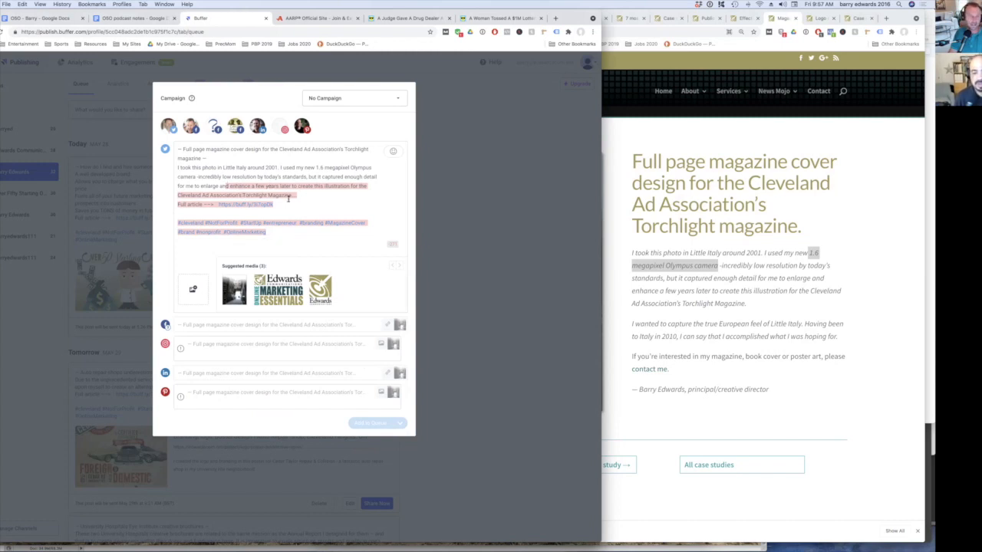
pyautogui.moveTo(291, 195); pyautogui.dragTo(194, 177)
pyautogui.press('BackSpace')
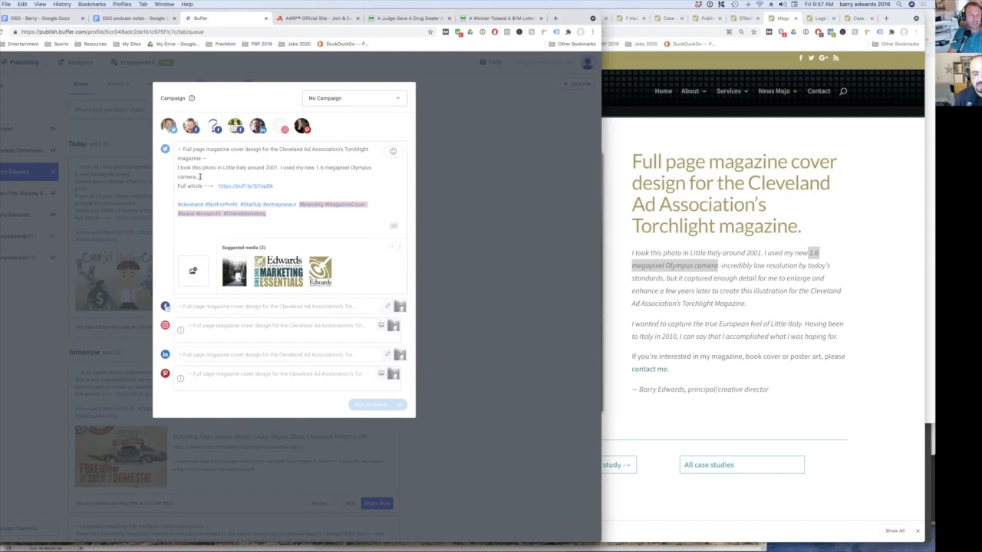
pyautogui.moveTo(202, 177); pyautogui.dragTo(169, 172)
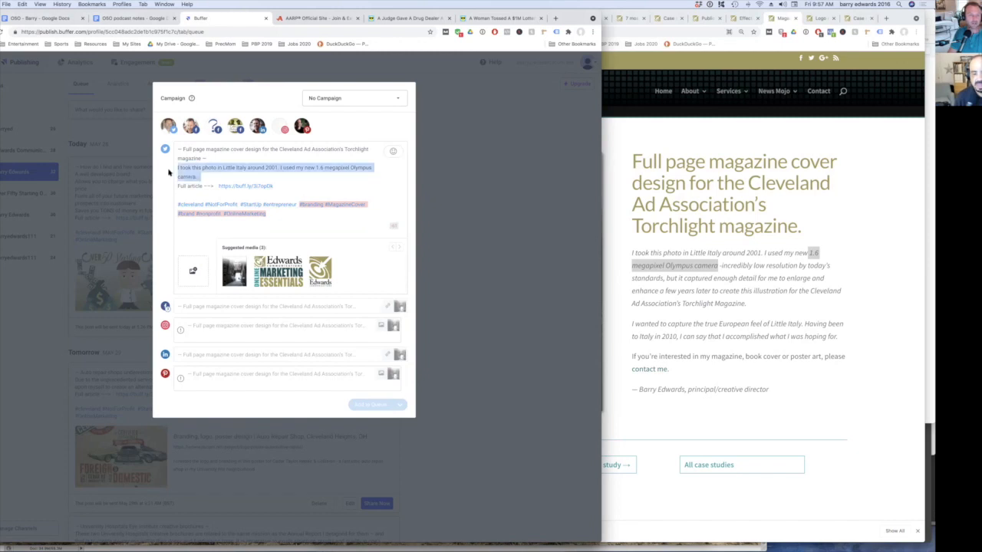
pyautogui.press('BackSpace')
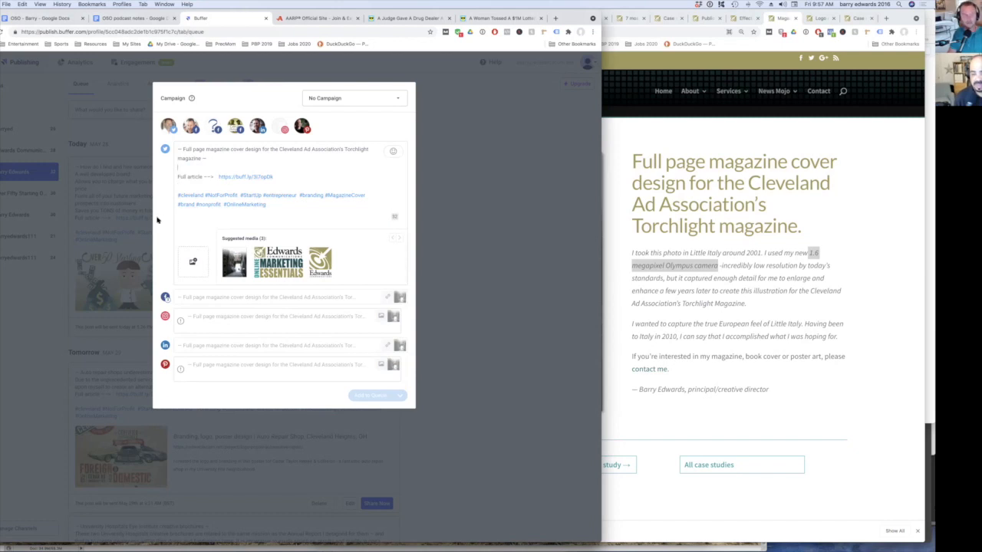
pyautogui.press('BackSpace')
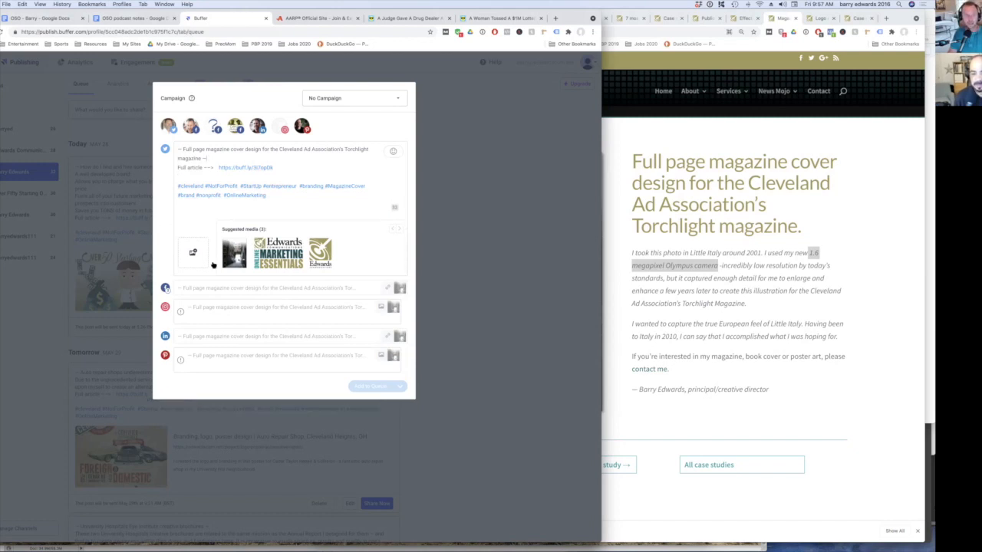
pyautogui.click(234, 253)
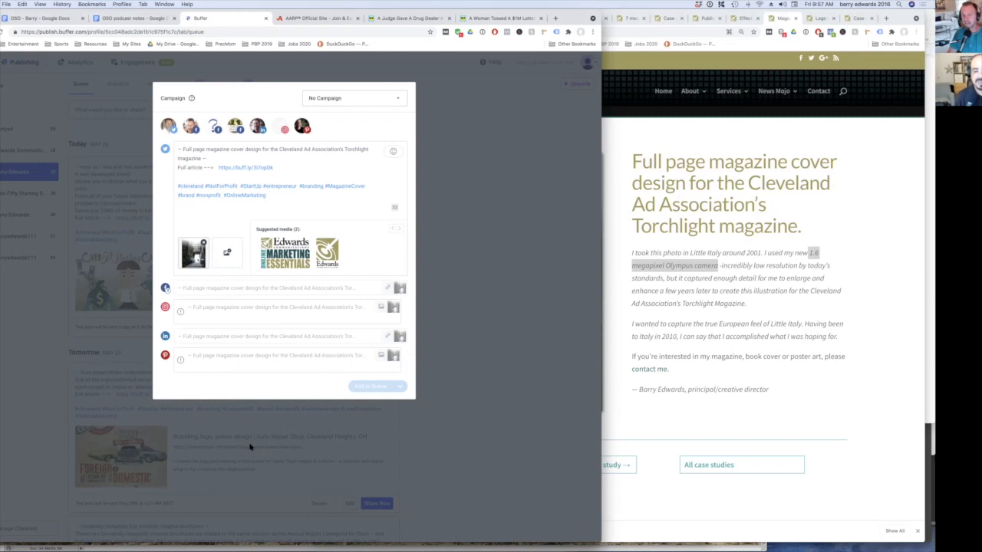
pyautogui.click(284, 253)
# Check why the post cannot be queued yet, and review its Facebook and Instagram versions.
pyautogui.moveTo(378, 384)
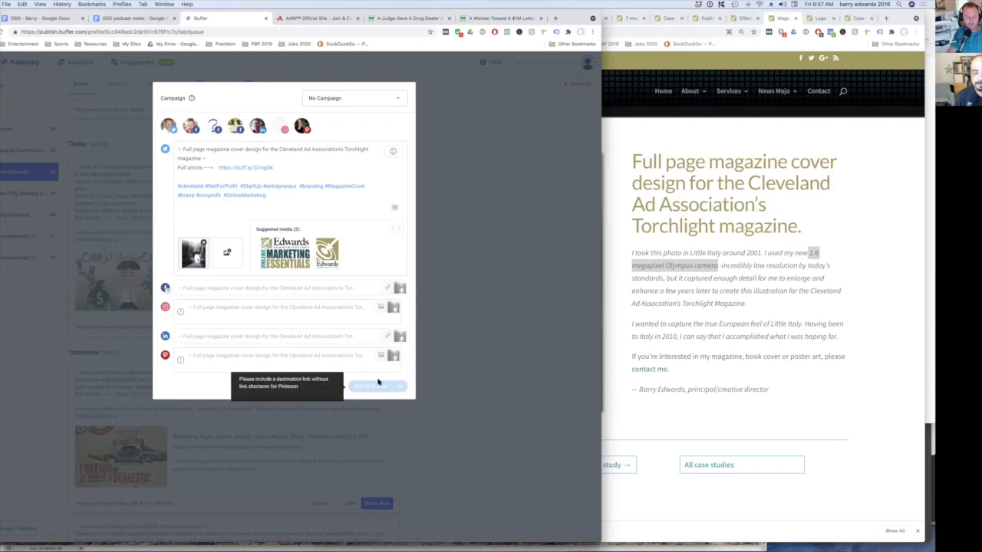
pyautogui.click(236, 289)
pyautogui.press('super+a')
pyautogui.click(291, 206)
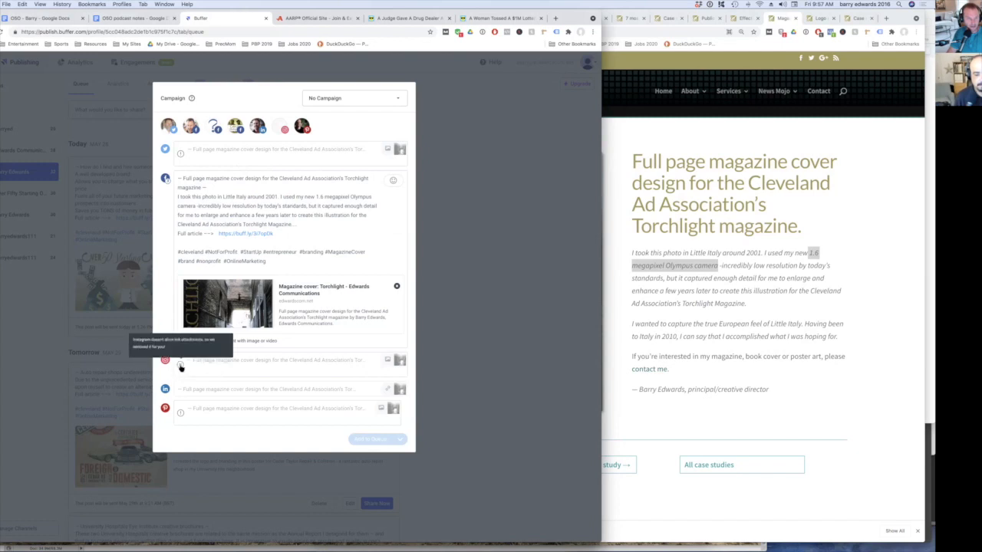
pyautogui.click(227, 359)
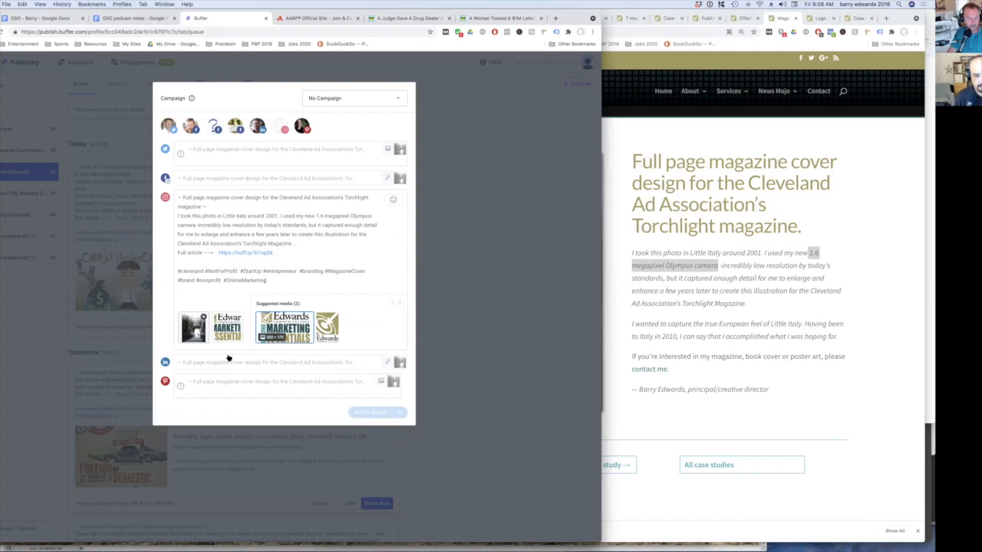
pyautogui.click(209, 387)
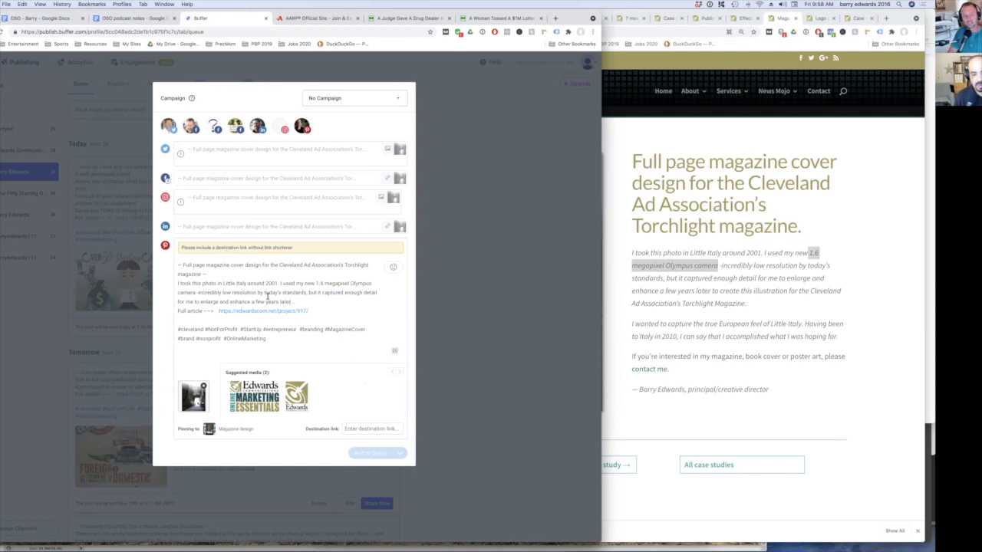
pyautogui.moveTo(309, 311); pyautogui.dragTo(218, 313)
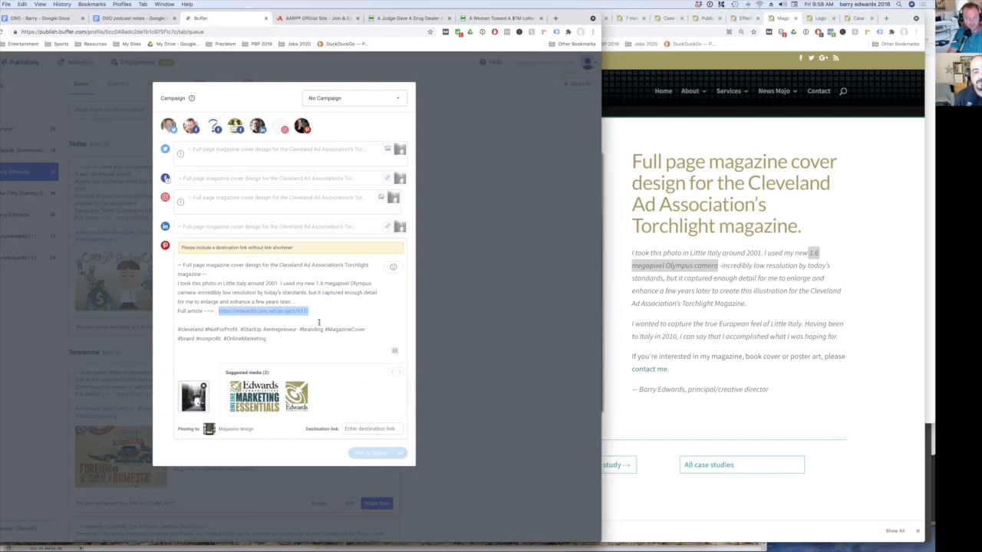
pyautogui.click(374, 428)
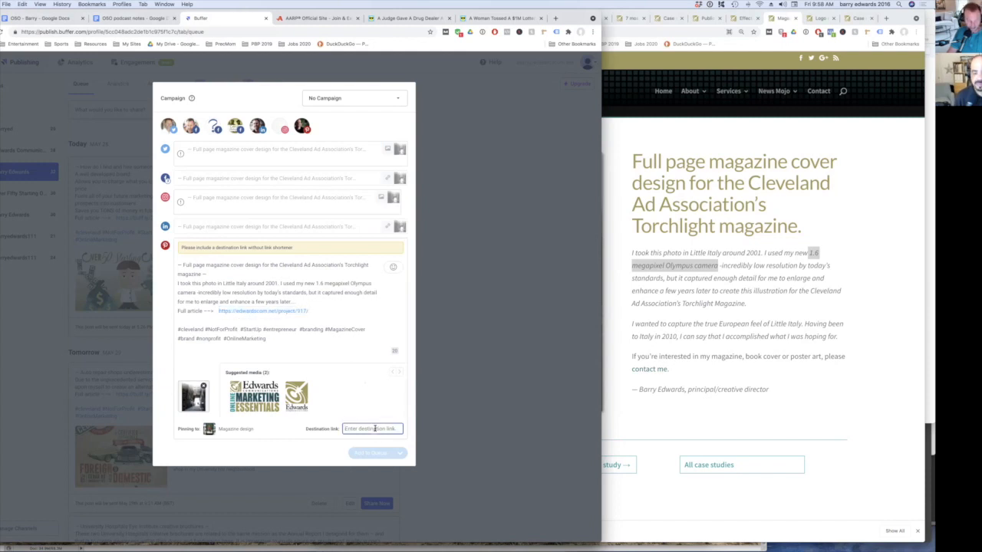
pyautogui.write('https://edwardscom.net/project/917/')
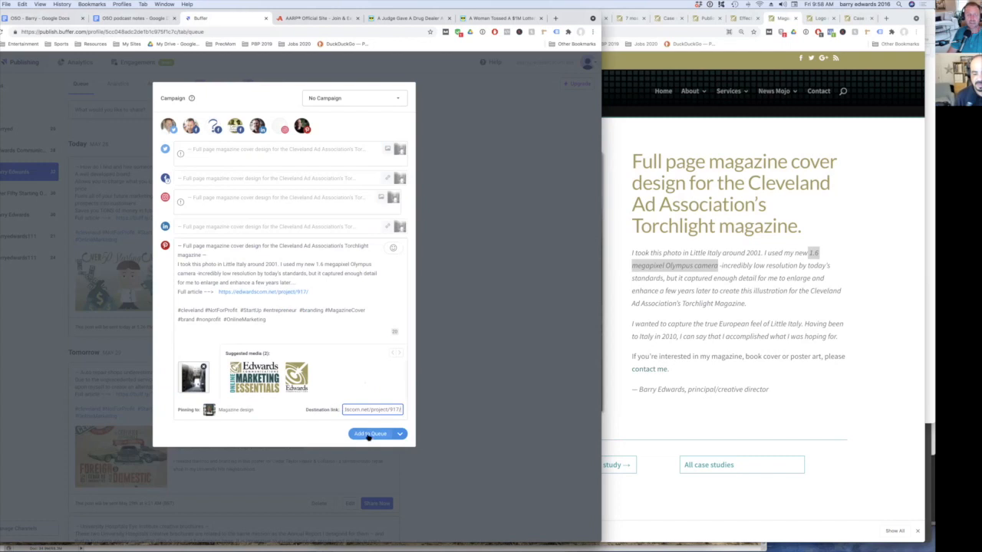
pyautogui.click(369, 434)
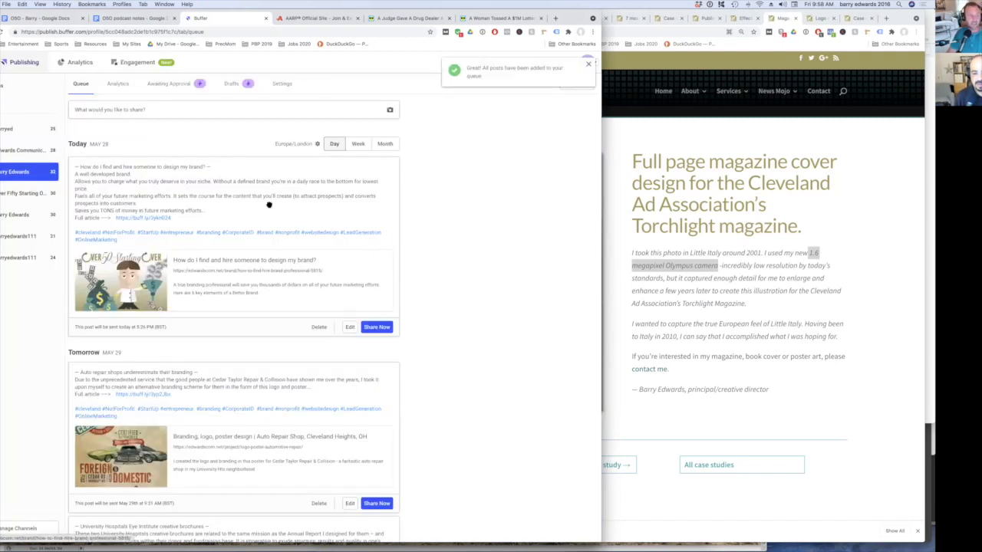
# Look through the current channel's queue of scheduled posts, and open that channel's general settings.
pyautogui.scroll(-10, 265, 203)
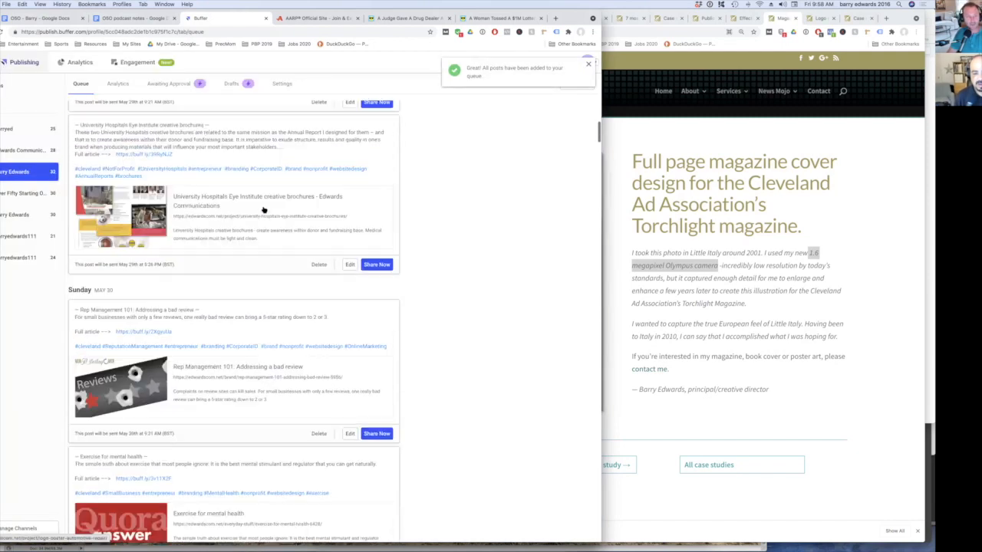
pyautogui.scroll(-5, 262, 210)
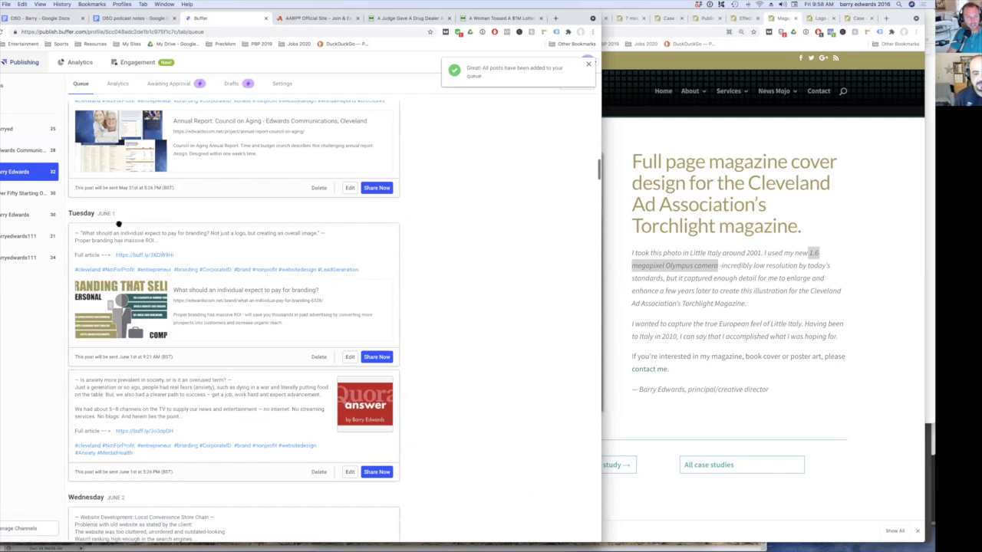
pyautogui.scroll(-3, 119, 223)
pyautogui.scroll(-10, 119, 223)
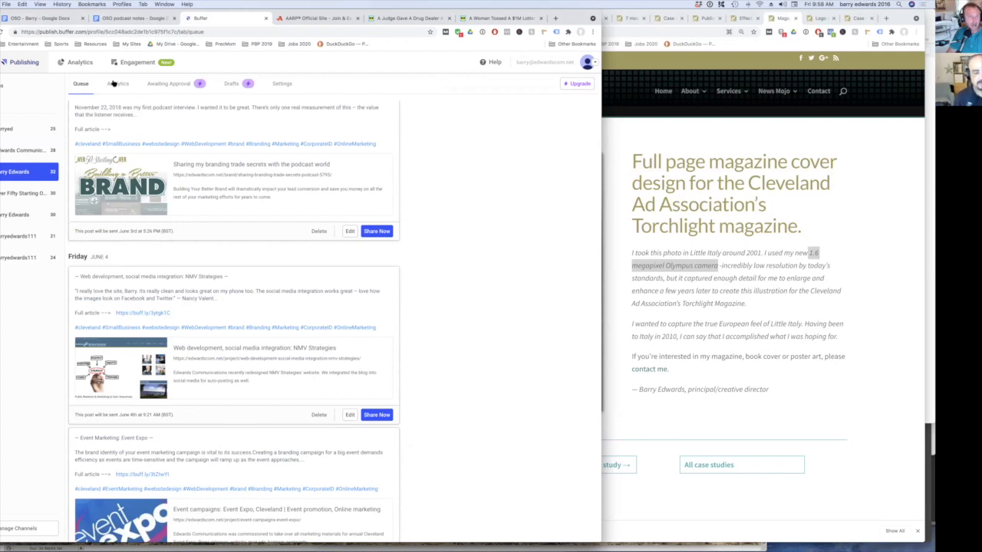
pyautogui.click(283, 84)
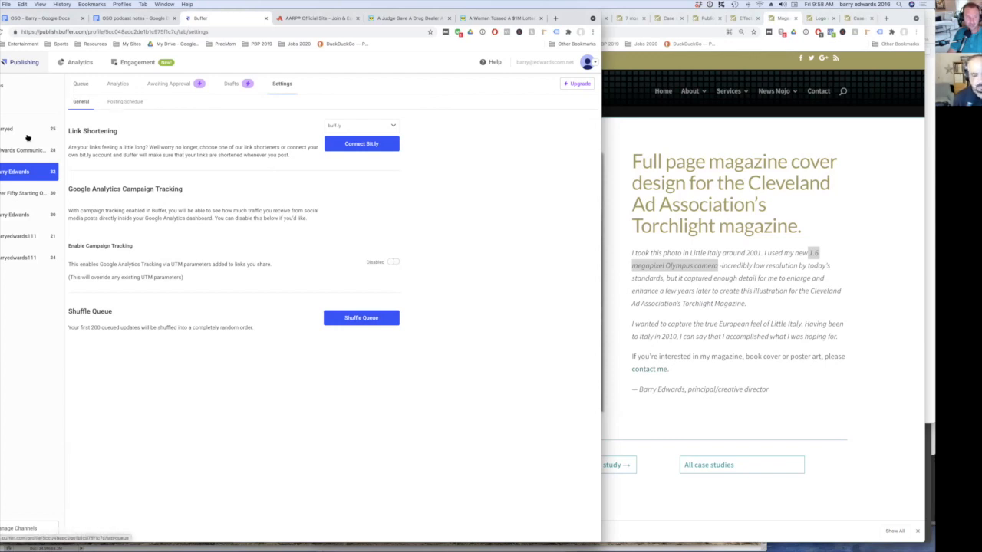
# Switch to the Over Fifty Starting Over channel and look through its queue to the new Torchlight magazine cover post.
pyautogui.click(15, 194)
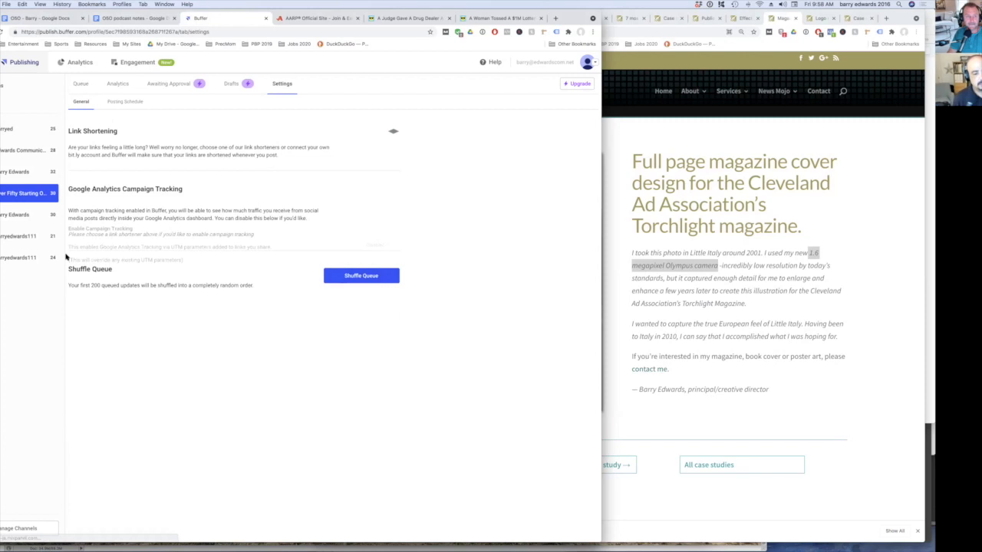
pyautogui.click(79, 84)
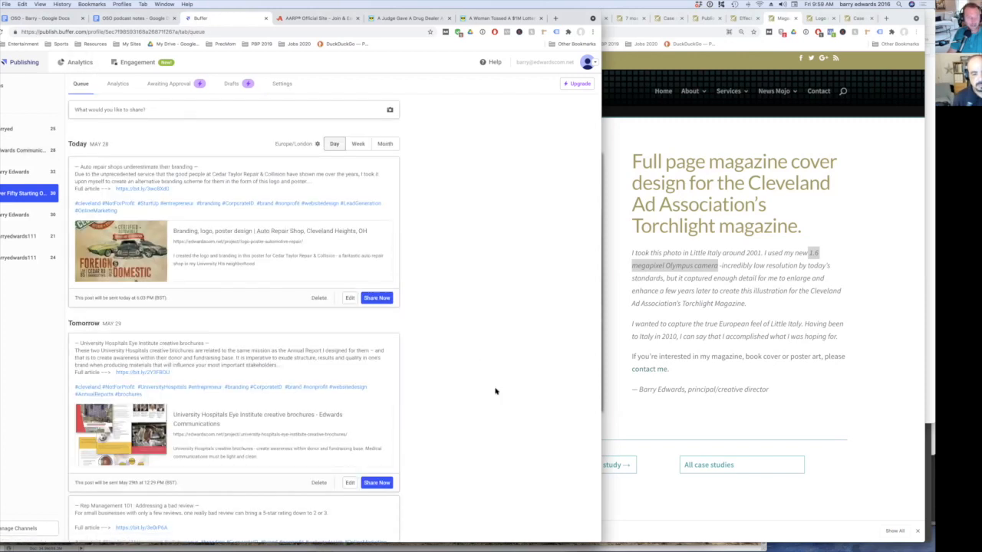
pyautogui.scroll(-5, 493, 391)
pyautogui.scroll(-15, 493, 393)
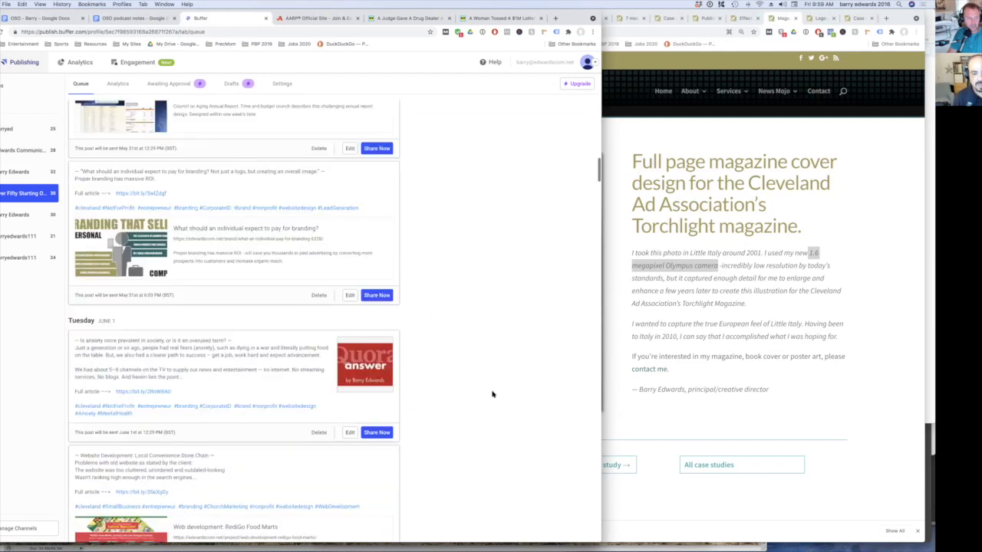
pyautogui.scroll(-10, 492, 394)
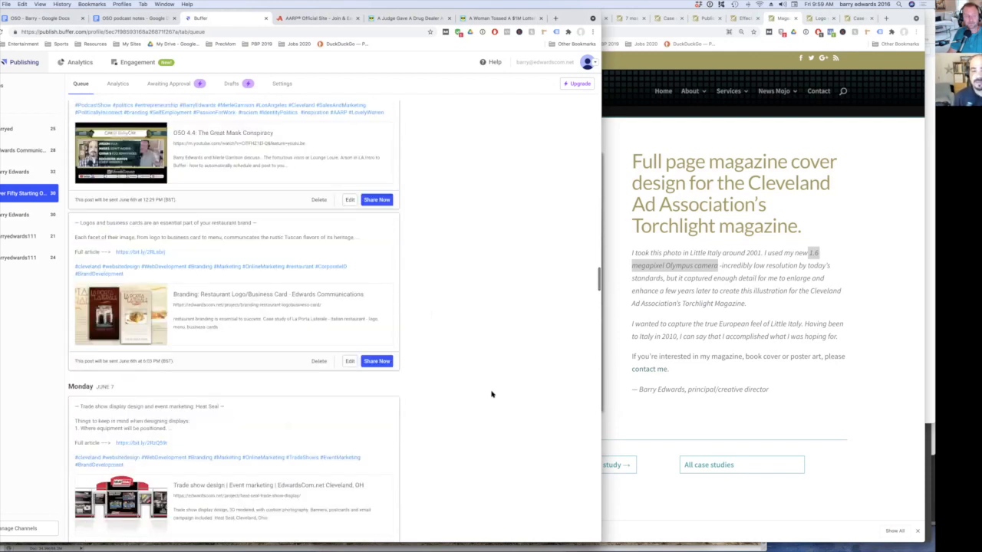
pyautogui.scroll(-15, 492, 395)
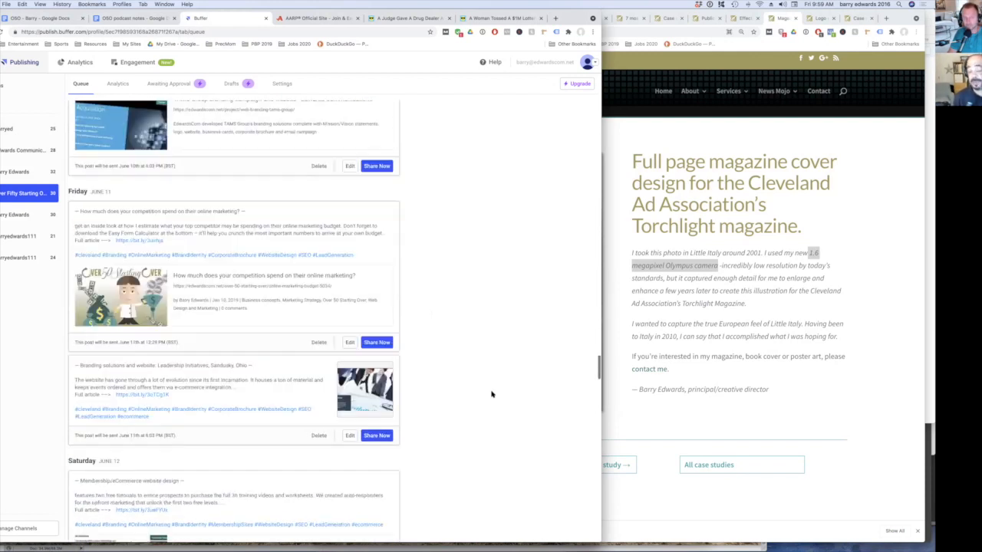
pyautogui.scroll(-15, 492, 394)
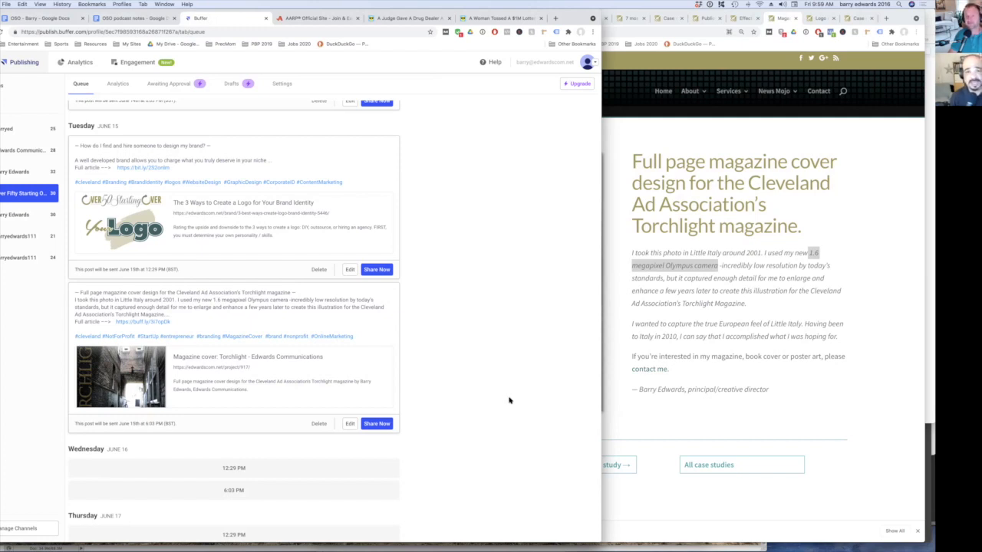
pyautogui.scroll(5, 508, 399)
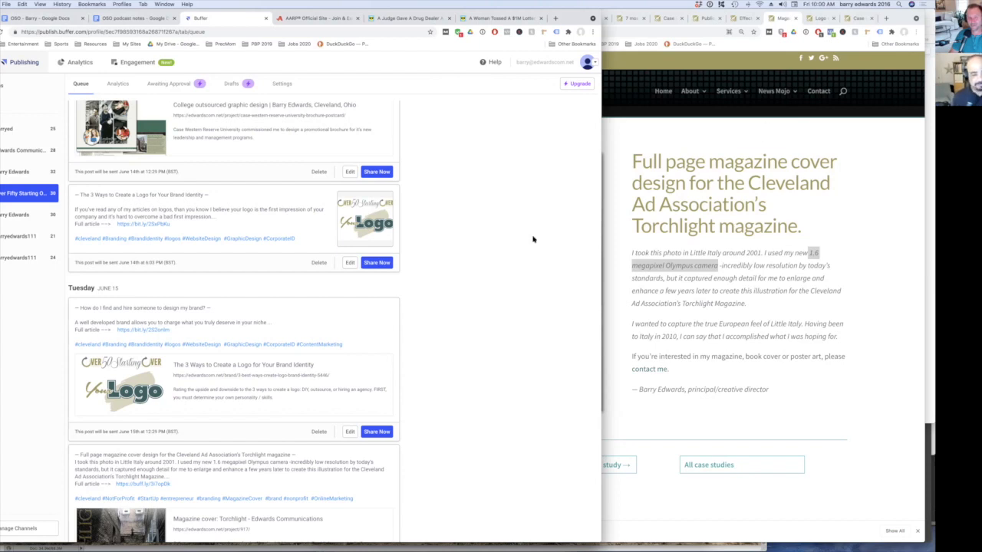
pyautogui.scroll(20, 533, 239)
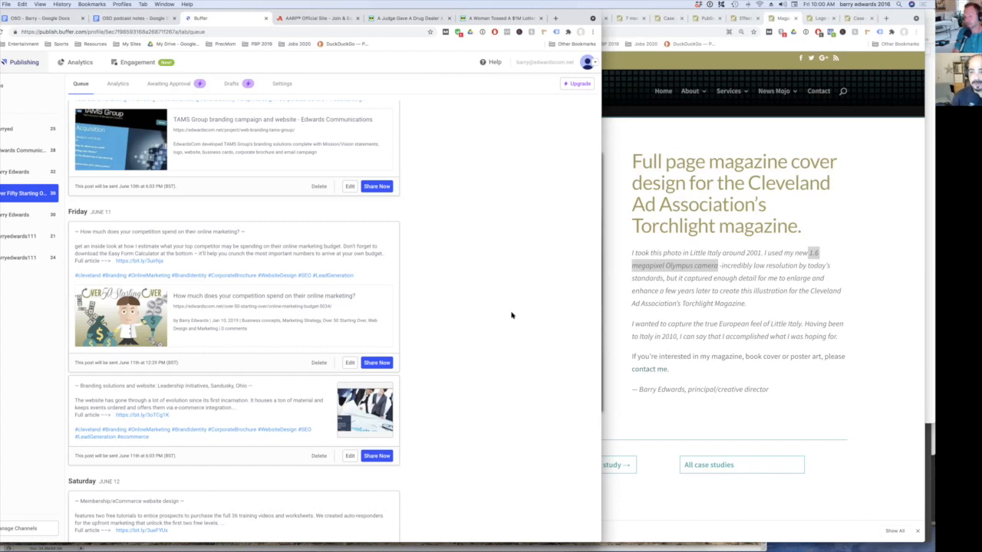
pyautogui.click(750, 279)
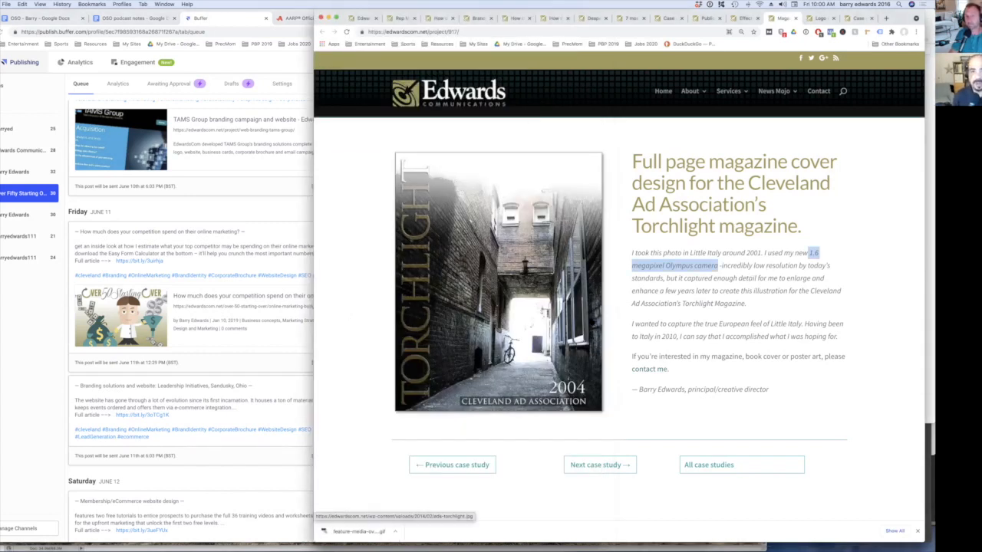
pyautogui.click(265, 212)
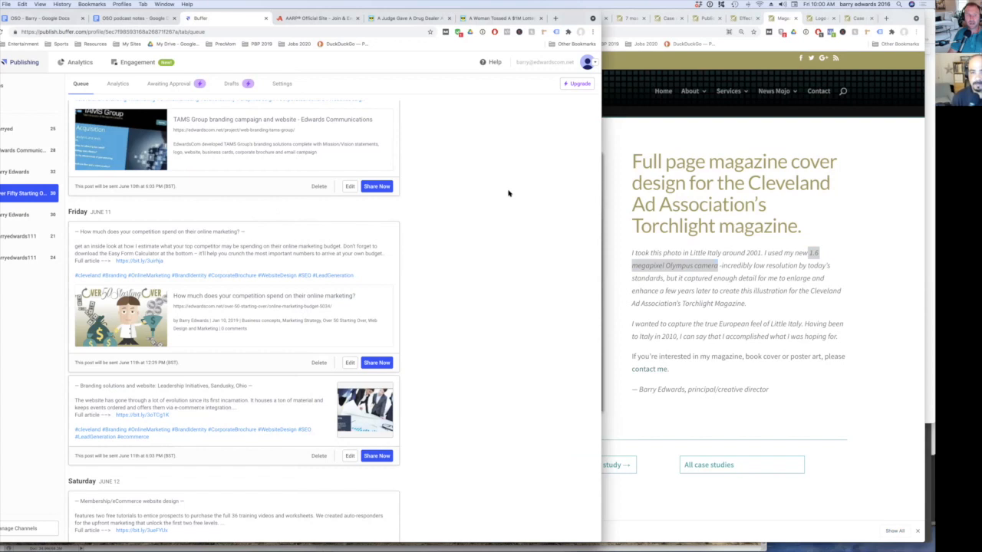
# Review the channel's sent posts and their comments, likes, clicks, reach and shares in the analytics.
pyautogui.click(118, 83)
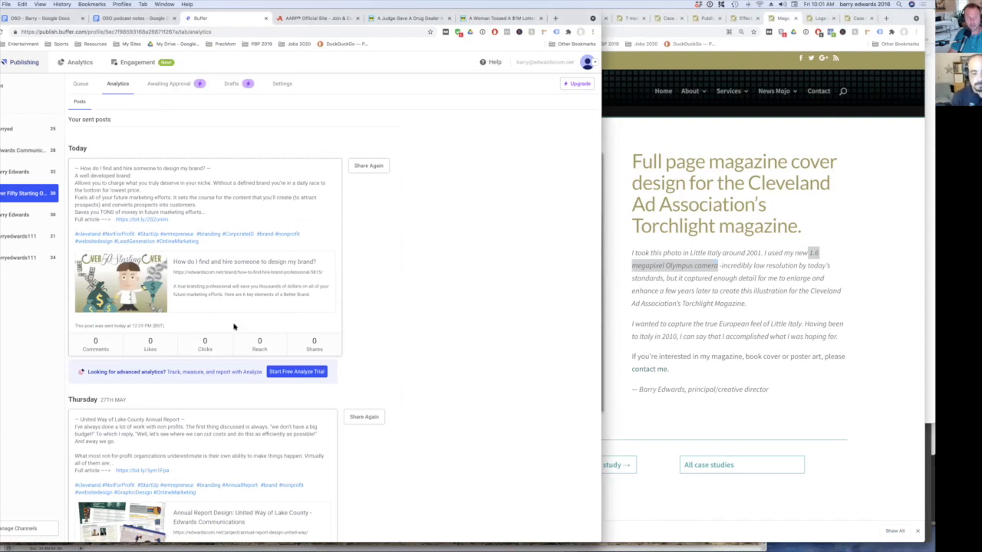
pyautogui.scroll(-5, 234, 327)
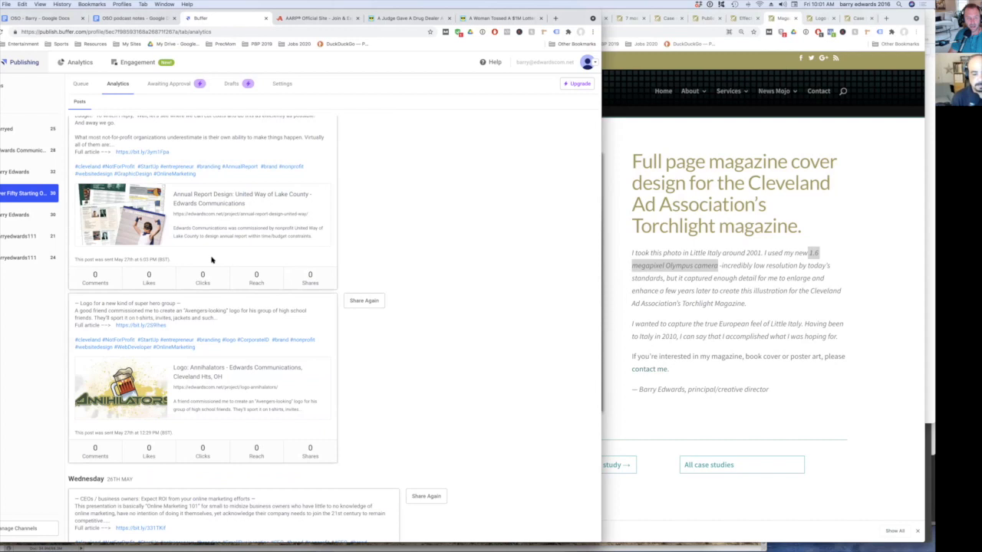
pyautogui.scroll(5, 360, 300)
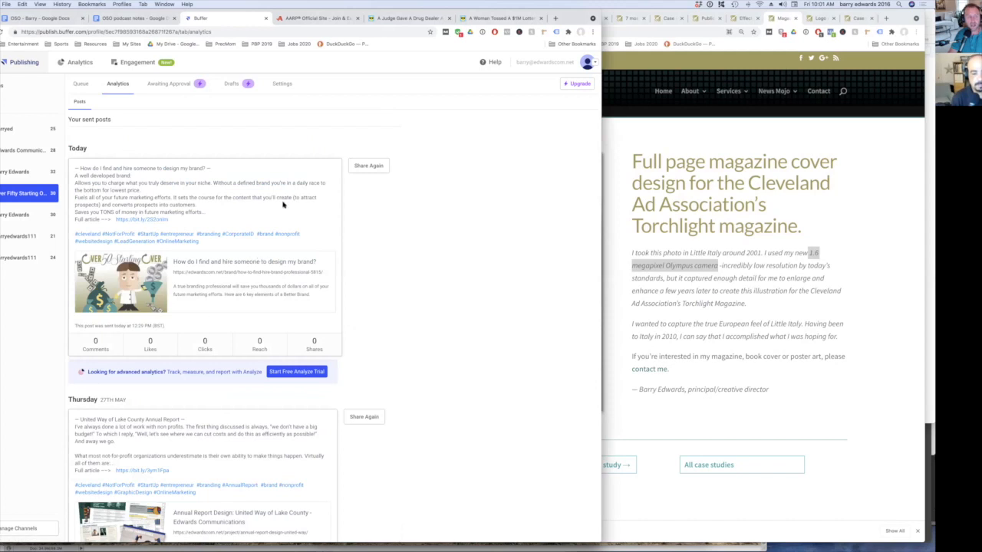
pyautogui.scroll(-5, 176, 426)
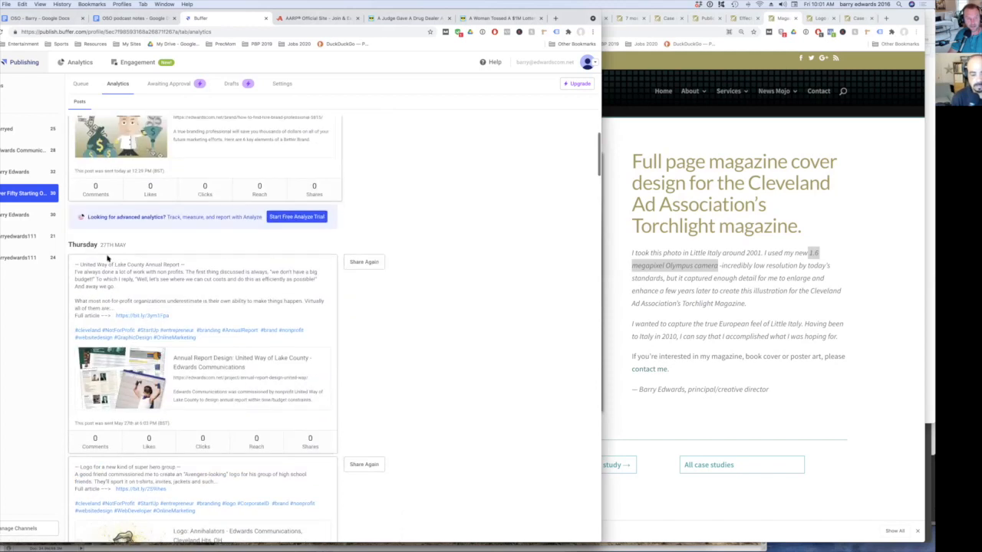
pyautogui.scroll(5, 350, 410)
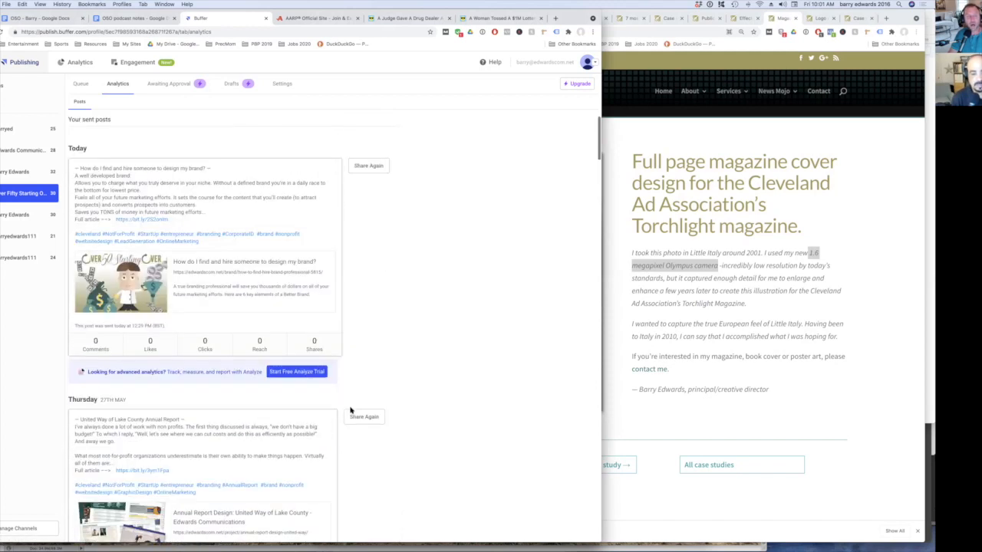